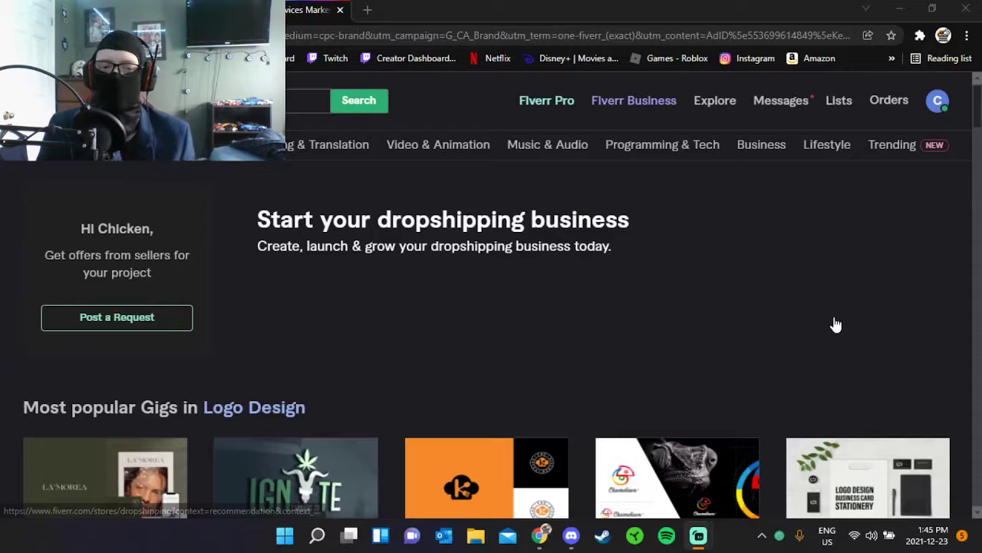
- Open the Become a Seller page and review its price range and freelance community categories
click(936, 103)
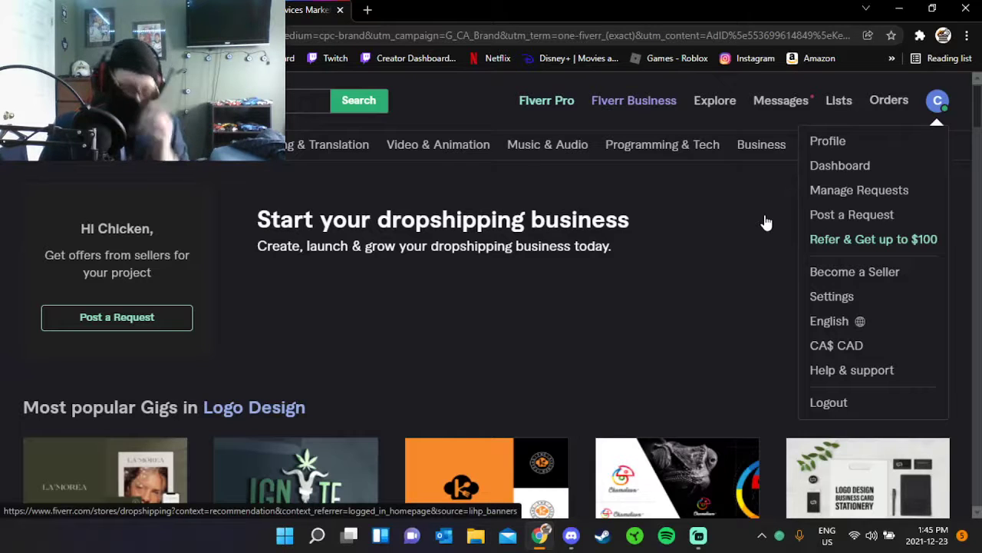
click(873, 275)
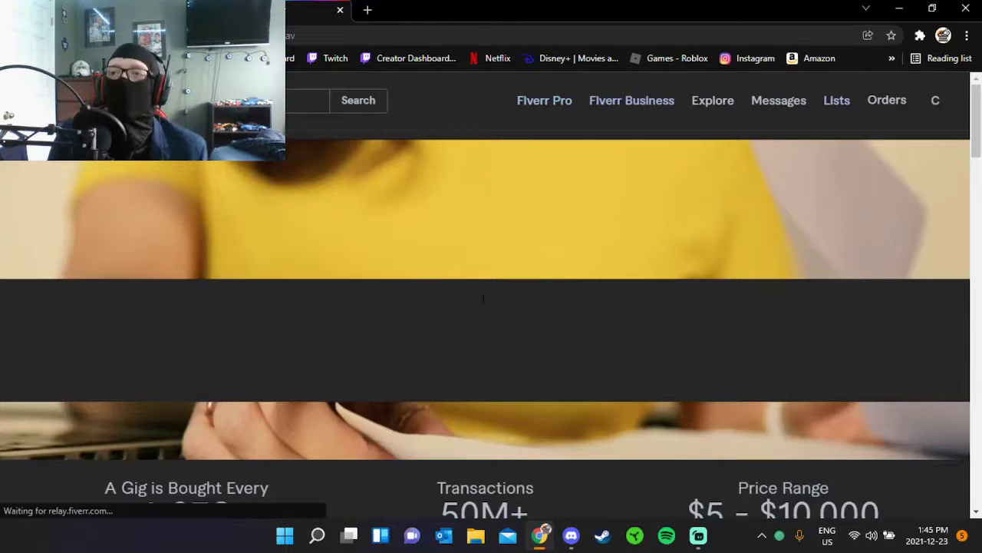
scroll(484, 303, down, 1)
scroll(537, 315, down, 1)
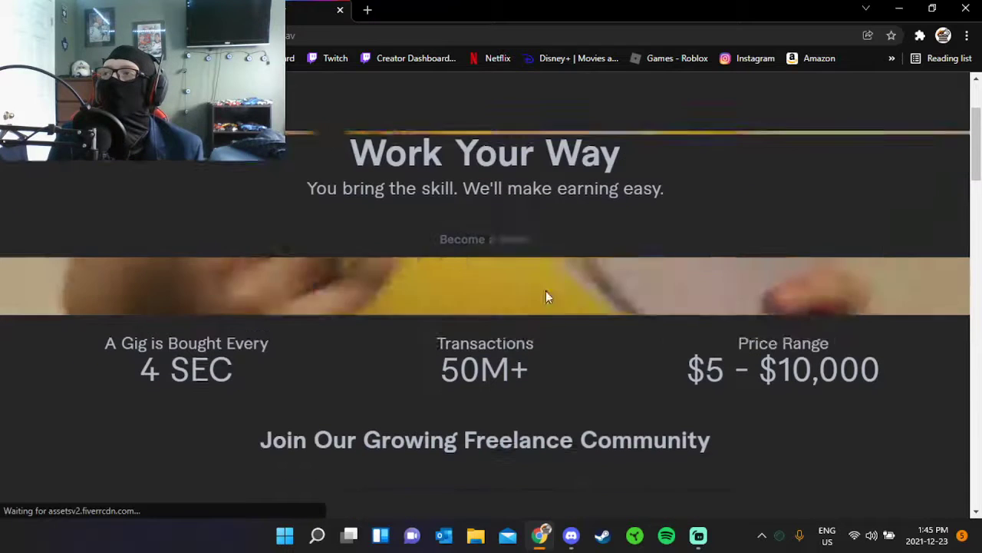
drag(759, 370, 885, 380)
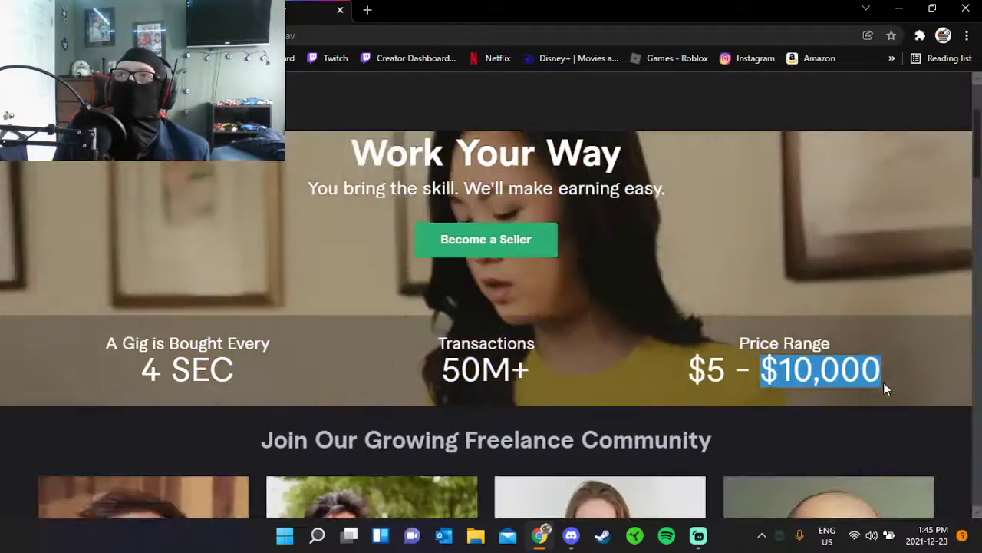
scroll(577, 395, down, 4)
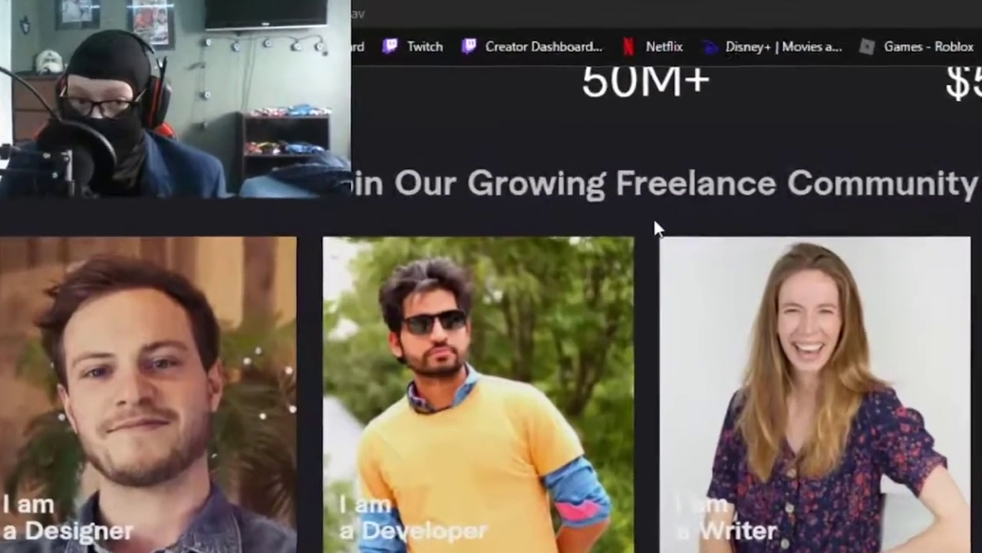
scroll(609, 215, down, 3)
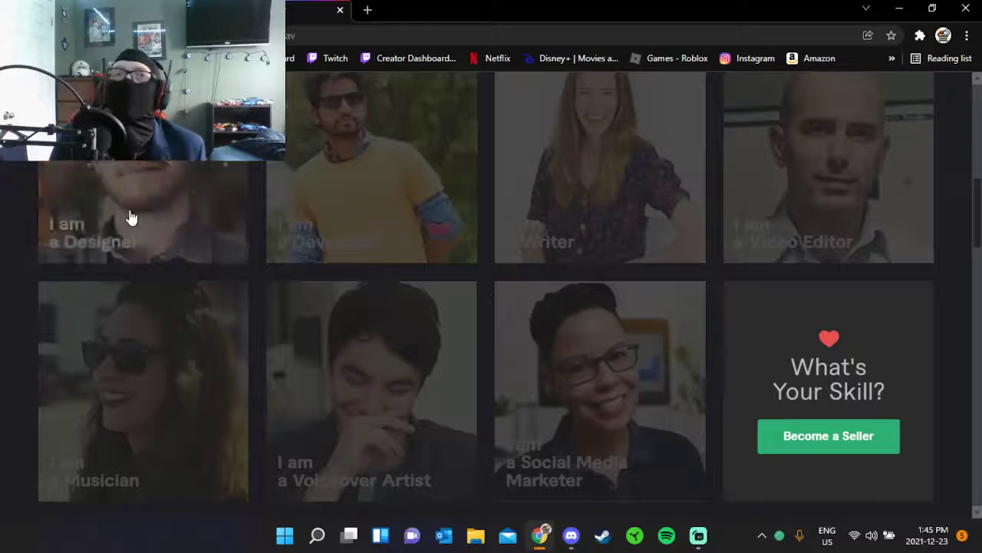
- Start selling from the Designer category and advance through the onboarding introduction pages to the personal info form
click(149, 209)
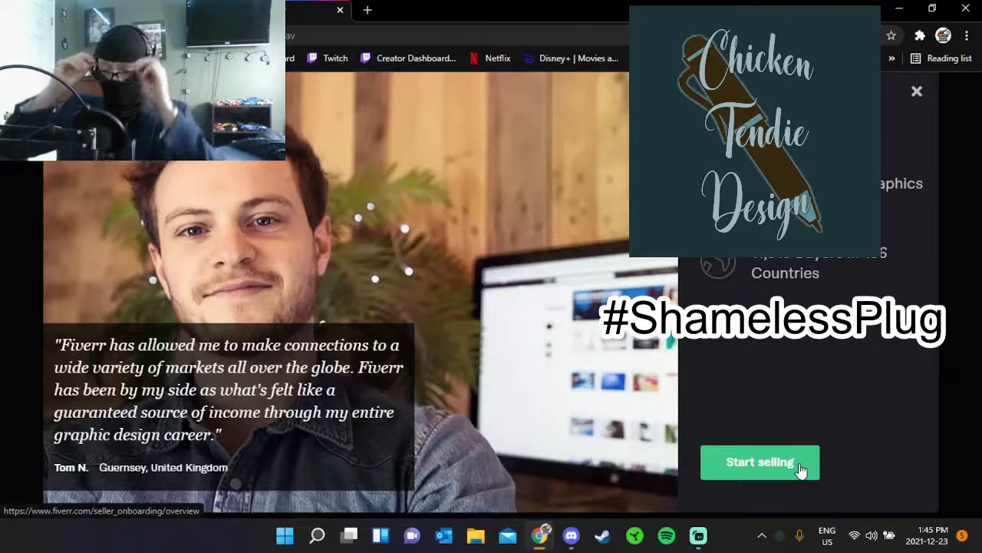
click(758, 464)
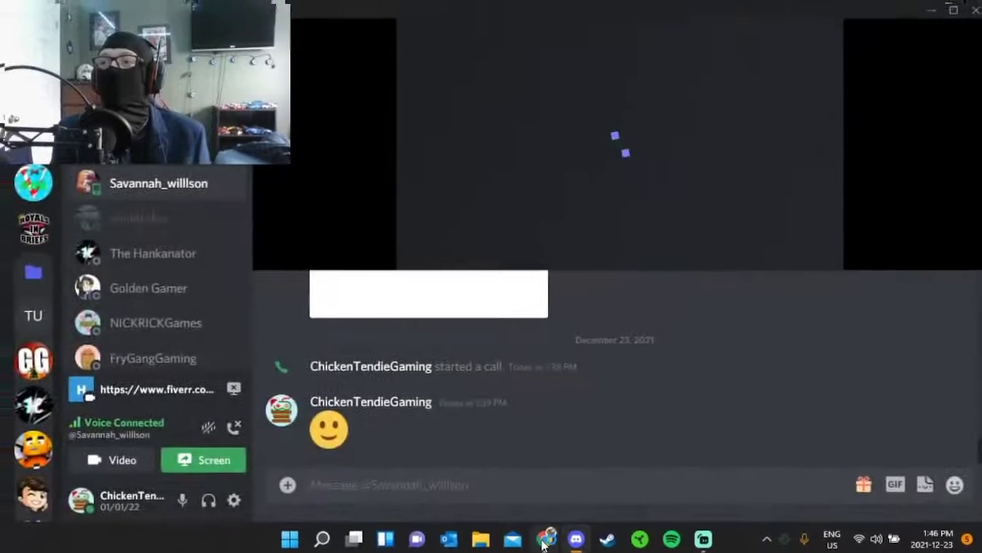
mouse_move(535, 547)
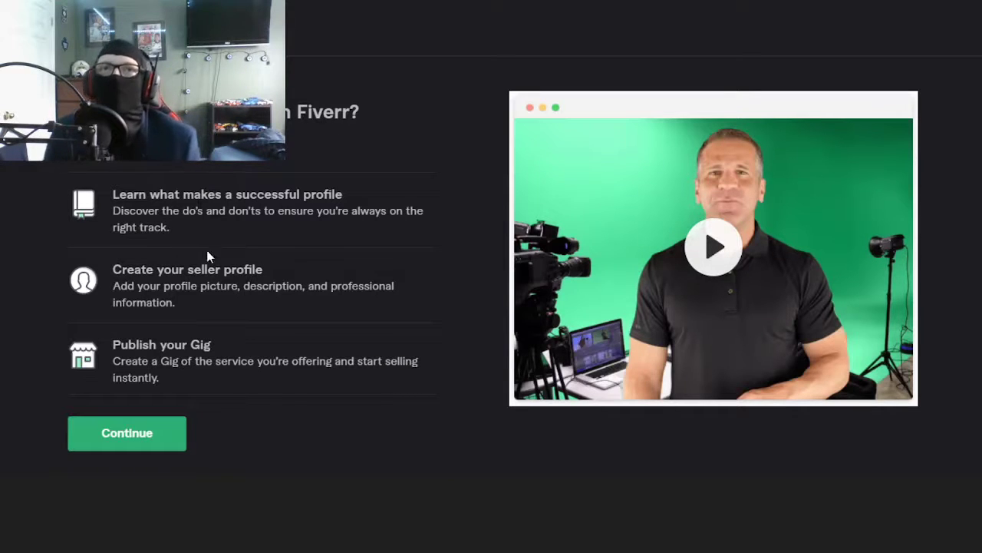
click(178, 430)
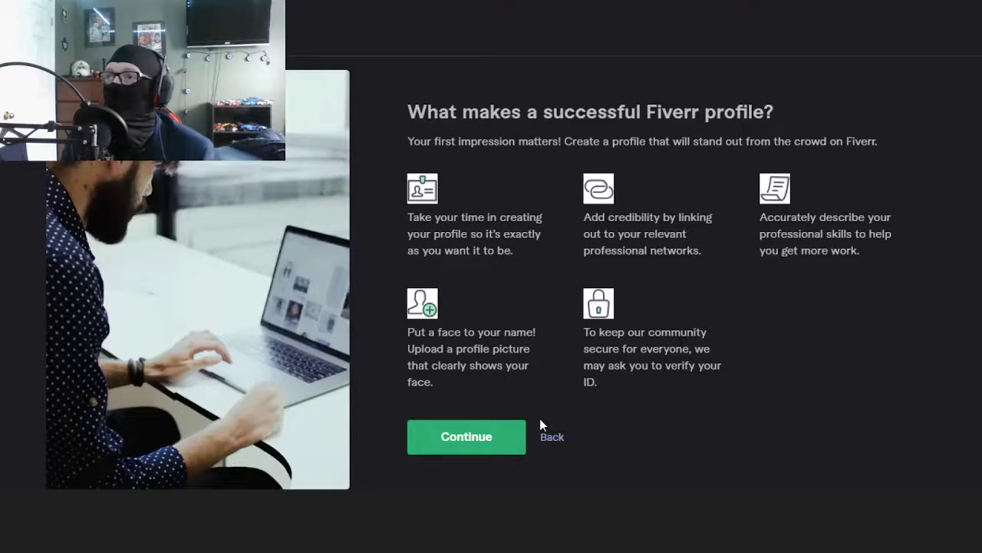
click(483, 438)
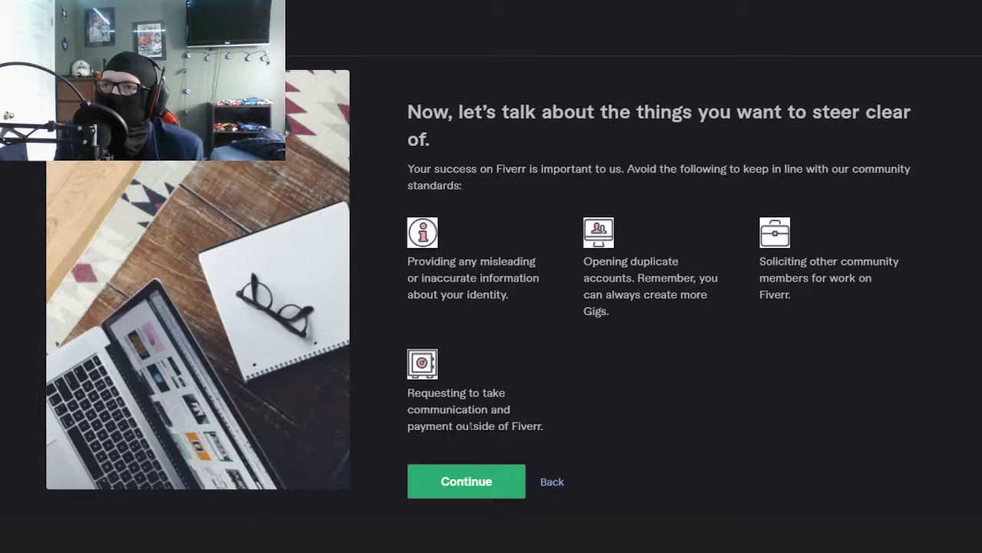
click(507, 479)
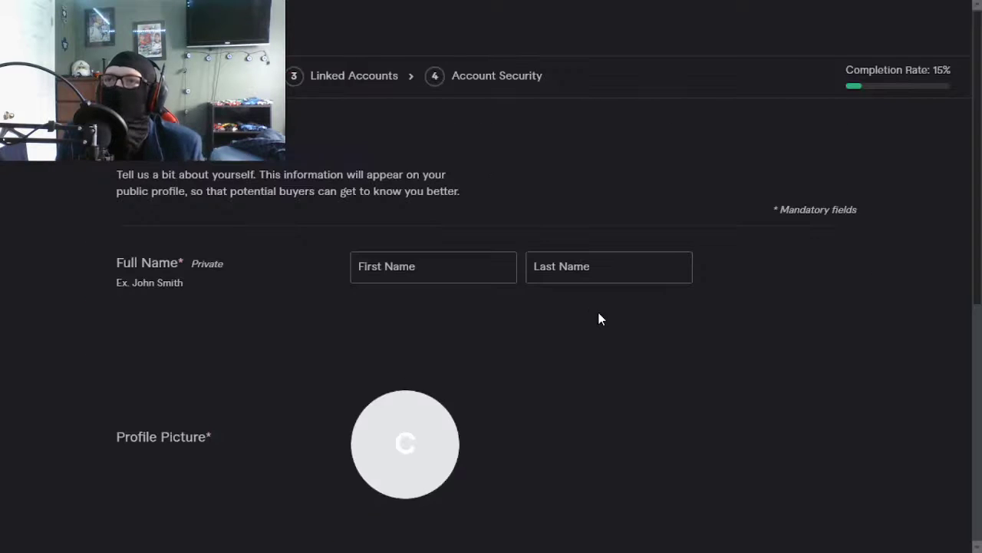
- Enter the seller's first and last name in the Full Name fields and add a profile picture
click(434, 270)
text(Chicke)
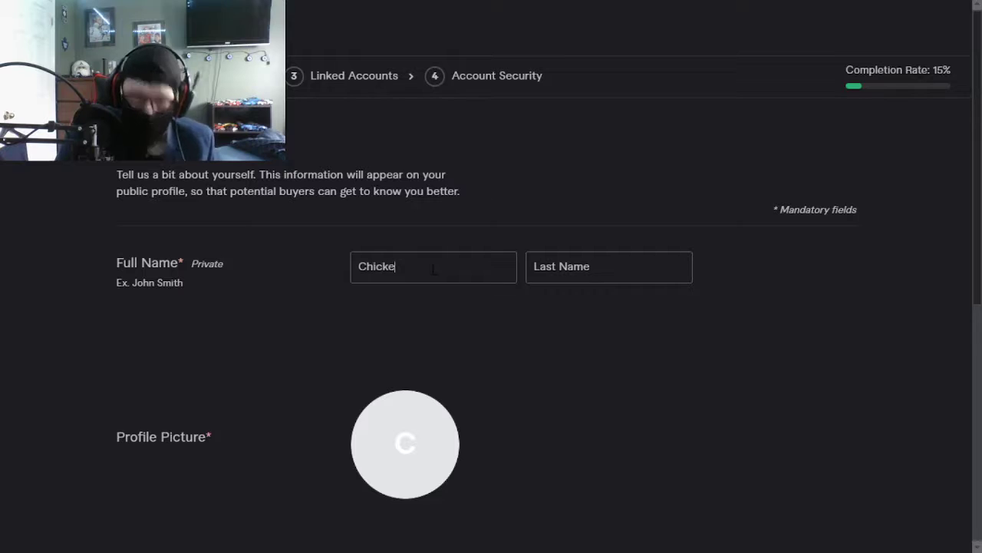
text(n)
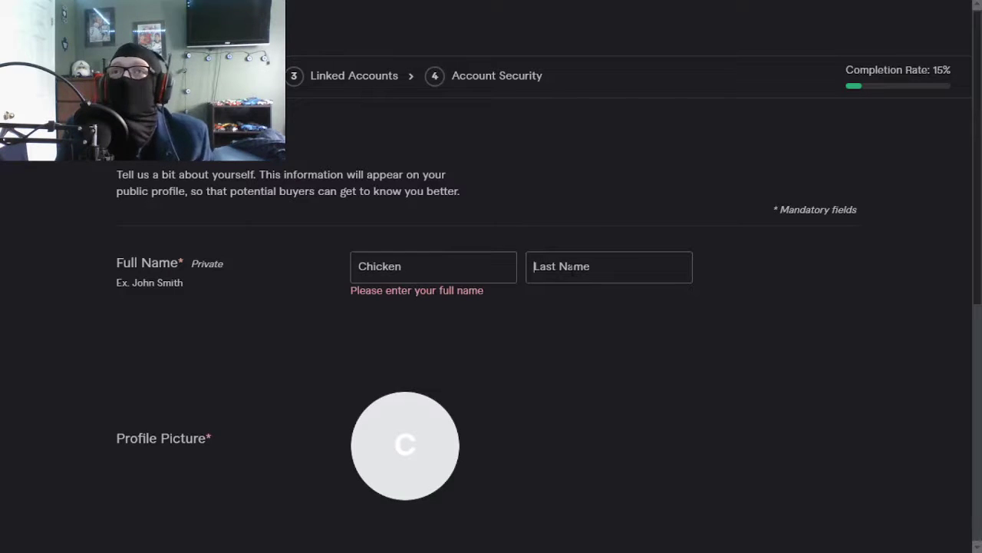
click(569, 266)
text(Ten)
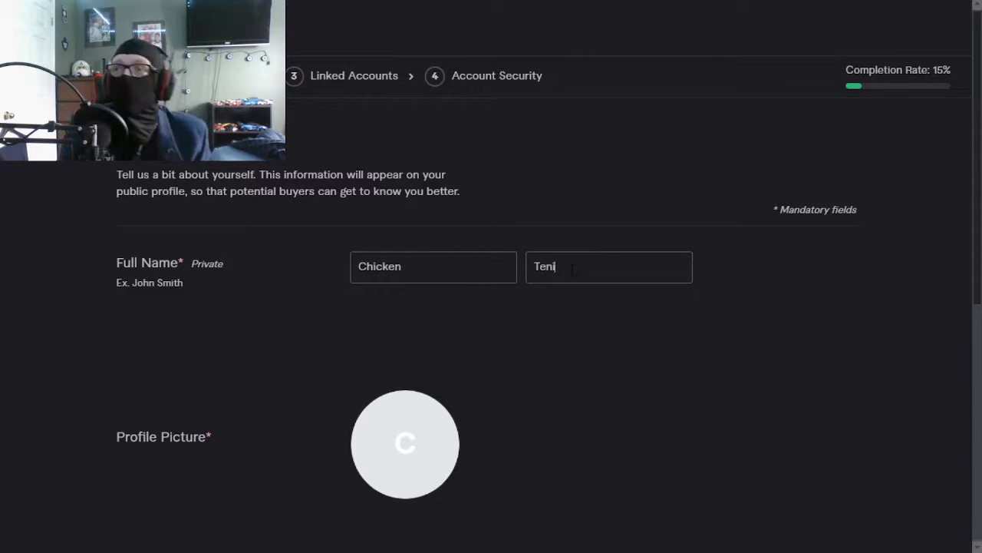
text(die)
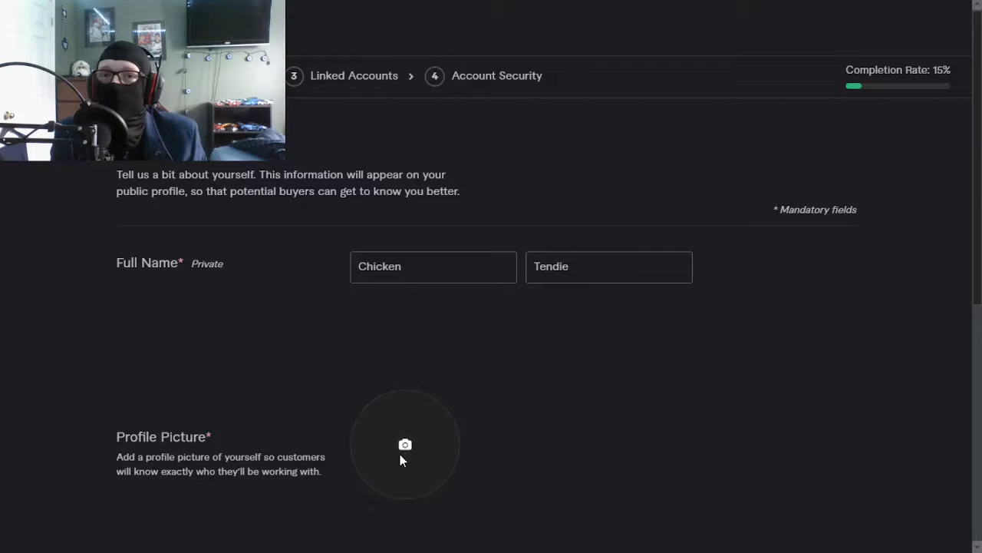
click(400, 453)
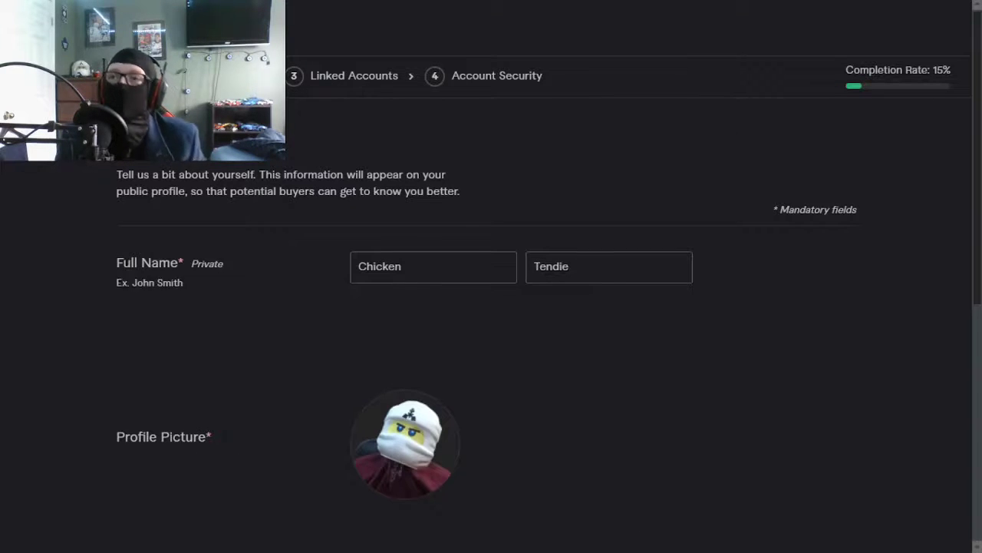
- Replace the profile description with "a youtuber/streamer that wants to become a graphic designer and marketer. living in canada, I can make logos, thumbnails"
scroll(580, 271, down, 5)
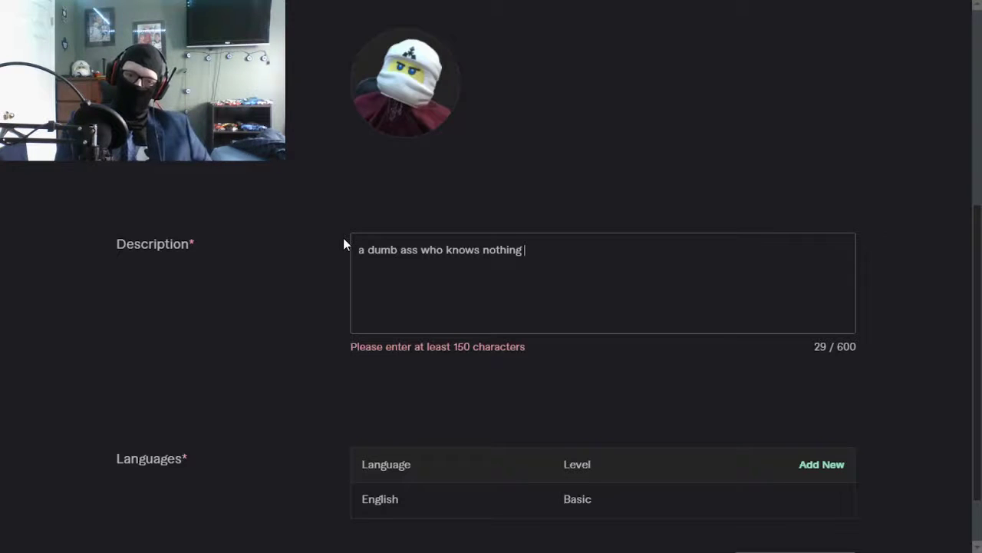
key(BackSpace)
key(BackSpace)
key(BackSpace)
key(BackSpace)
key(BackSpace)
key(BackSpace)
key(BackSpace)
key(BackSpace)
key(BackSpace)
key(BackSpace)
key(BackSpace)
key(BackSpace)
key(BackSpace)
key(BackSpace)
key(BackSpace)
key(BackSpace)
key(BackSpace)
key(BackSpace)
key(BackSpace)
key(BackSpace)
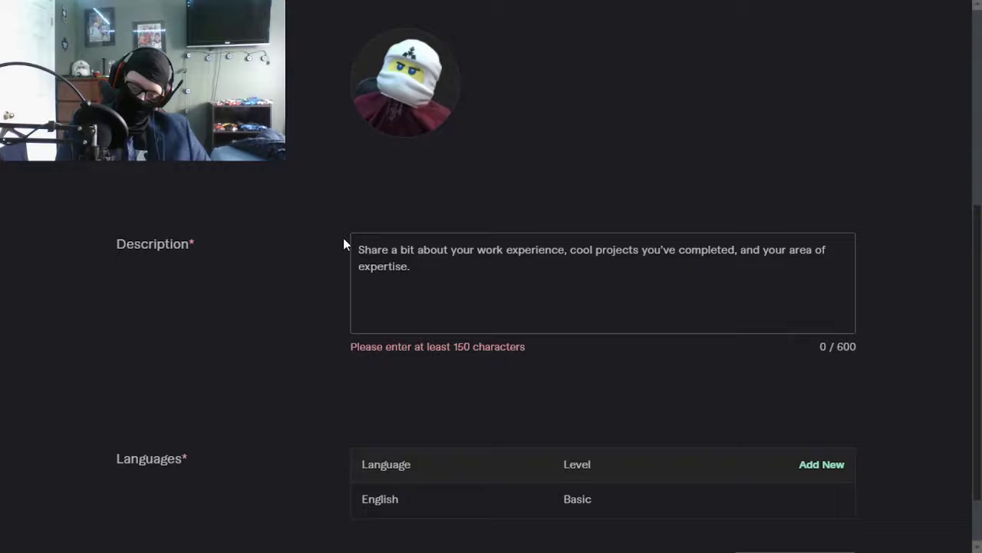
text(a youtuber/streamer that wants to become a graphic designer and marketer)
text(.)
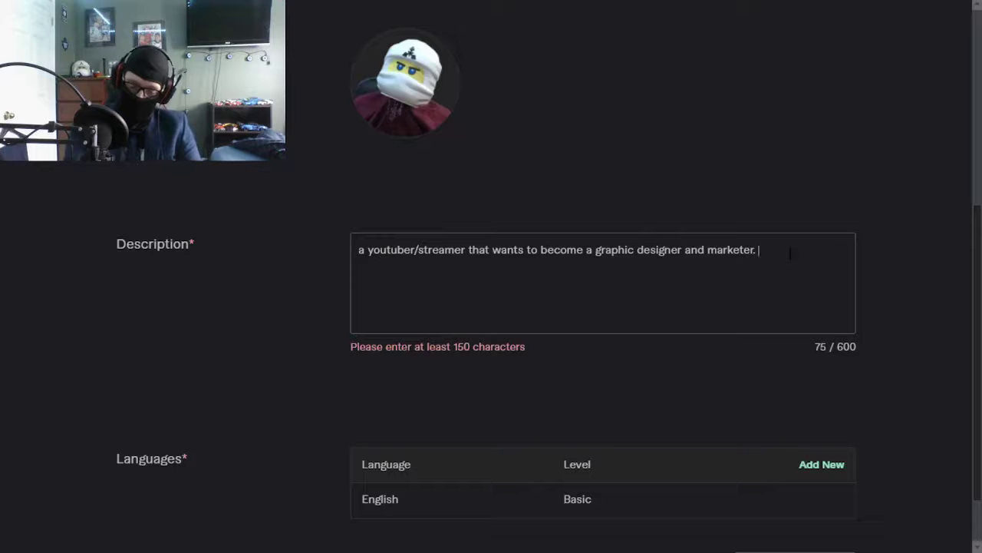
text(living )
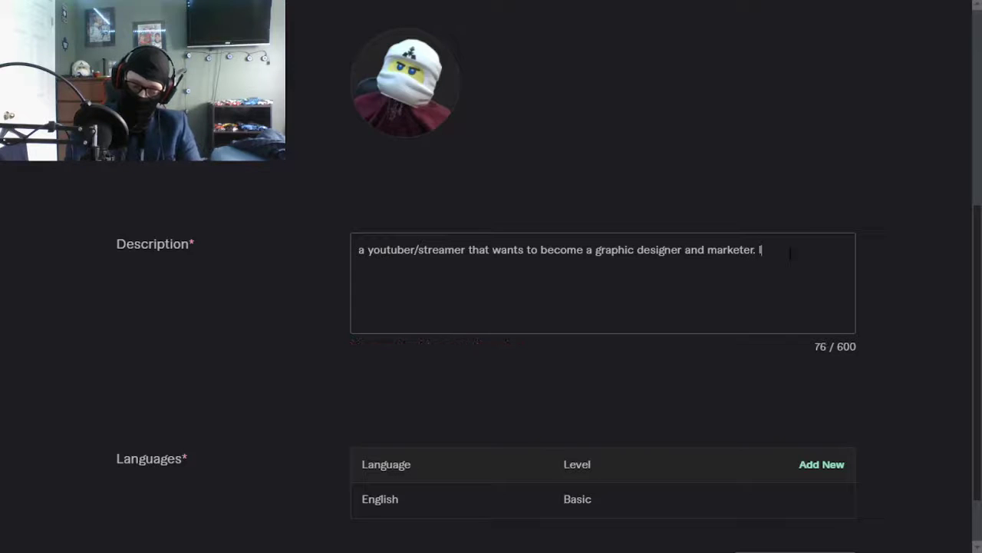
text(in canada, I)
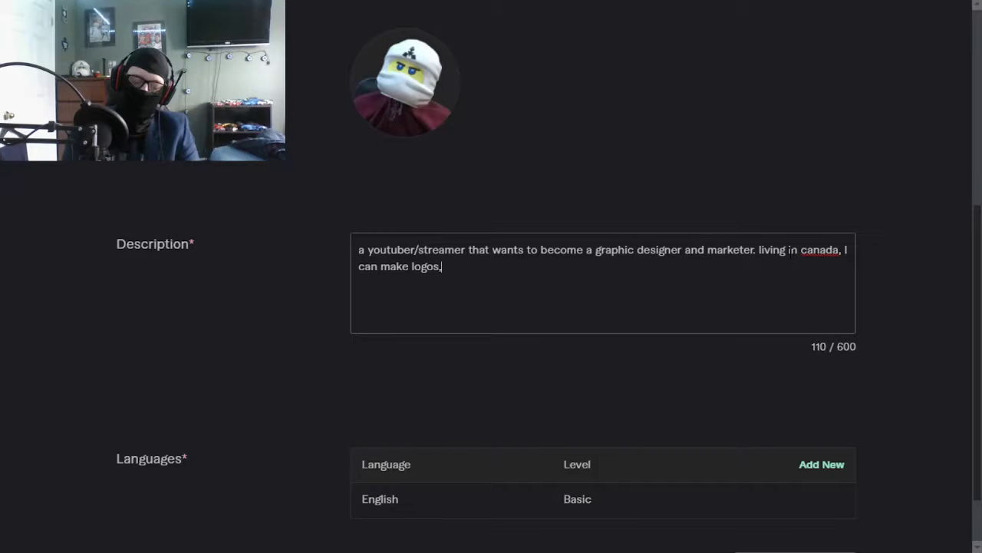
text(thumbnails)
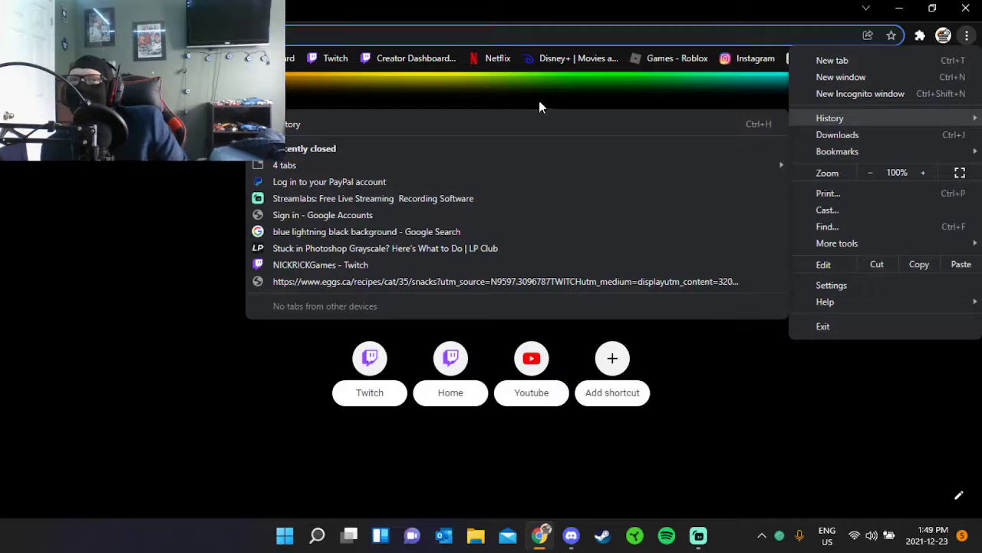
- Reopen the recently closed Personal Info page and extend the description after "thumbnails" with ", banners and other youtube"
mouse_move(499, 165)
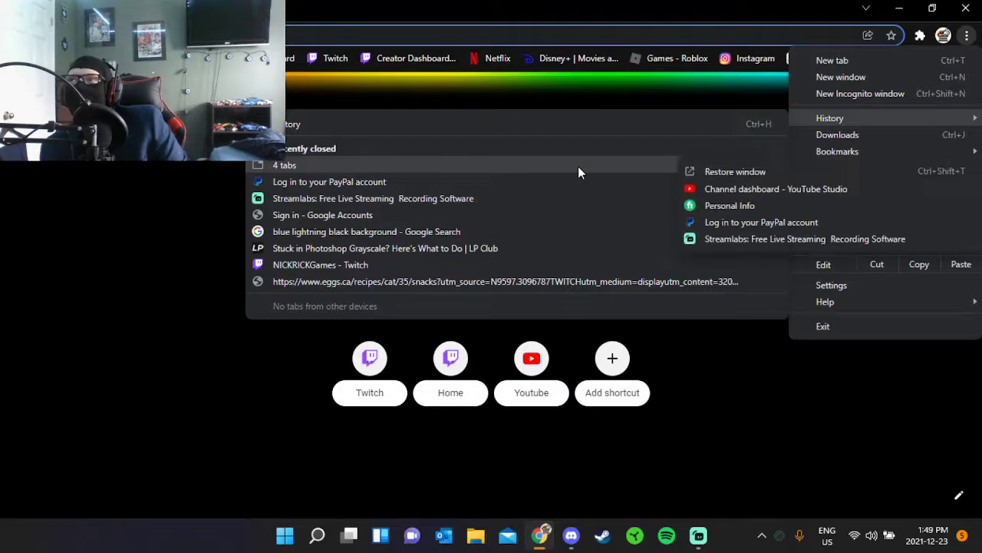
click(715, 205)
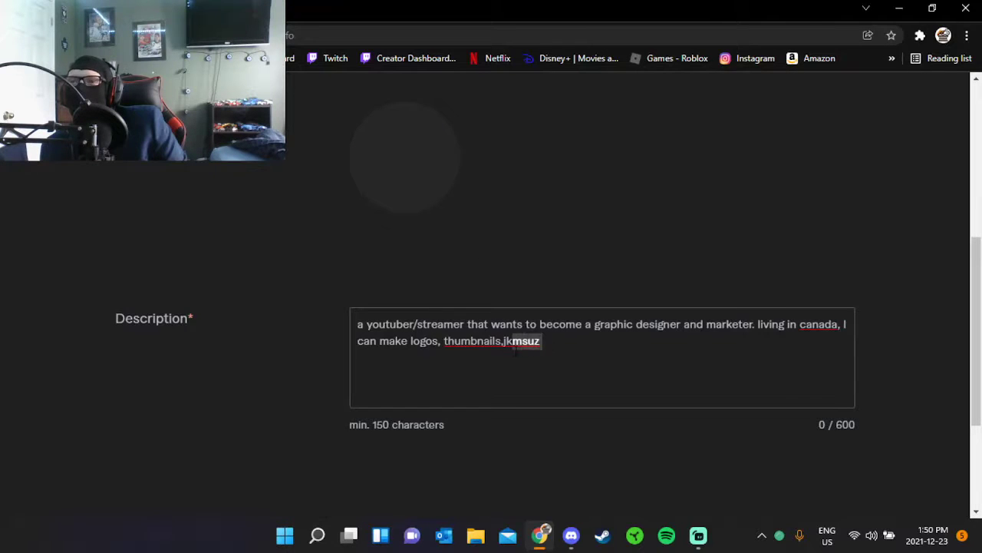
text(youtbe)
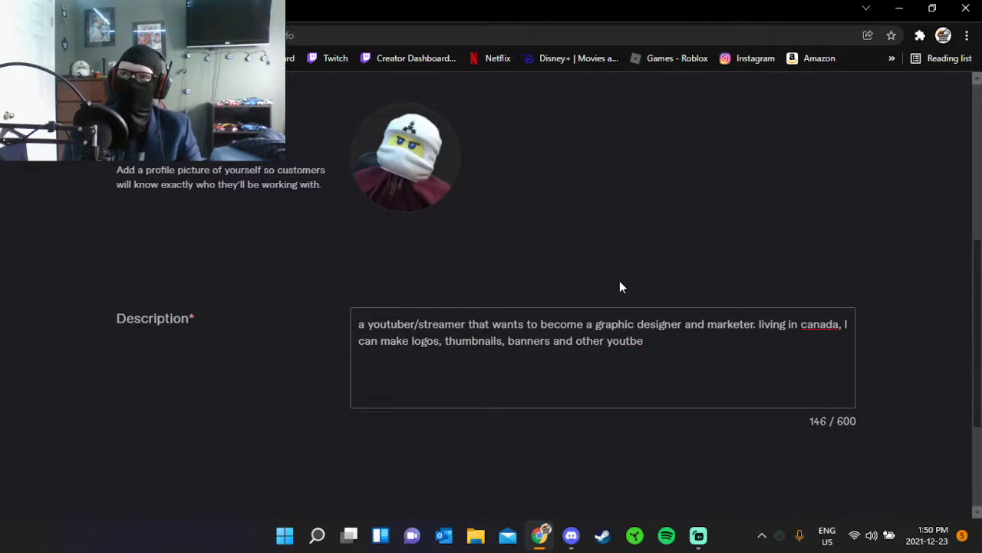
key(BackSpace)
key(BackSpace)
text(ube)
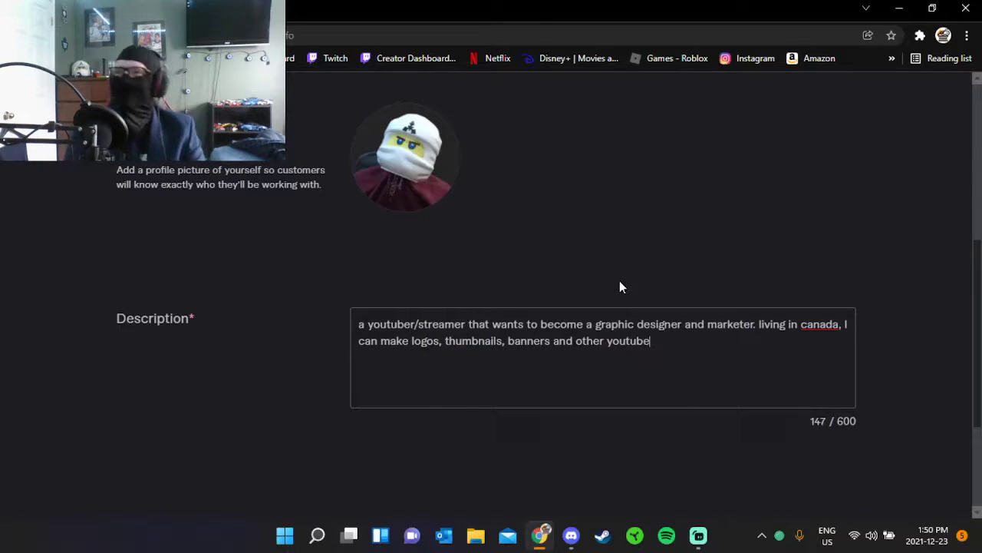
click(500, 274)
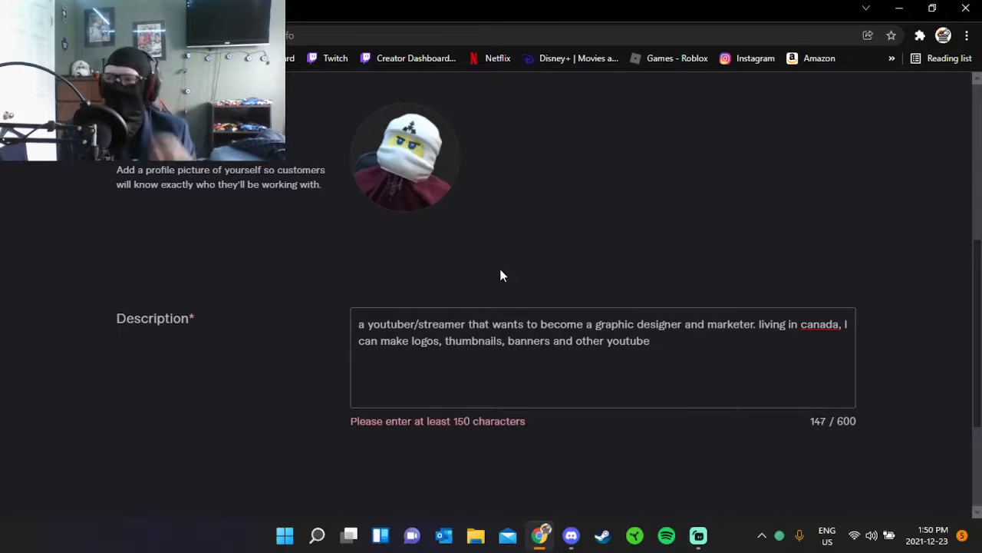
- Switch to Discord and start a live screen share of the Personal Info Google Chrome window
click(565, 537)
click(588, 169)
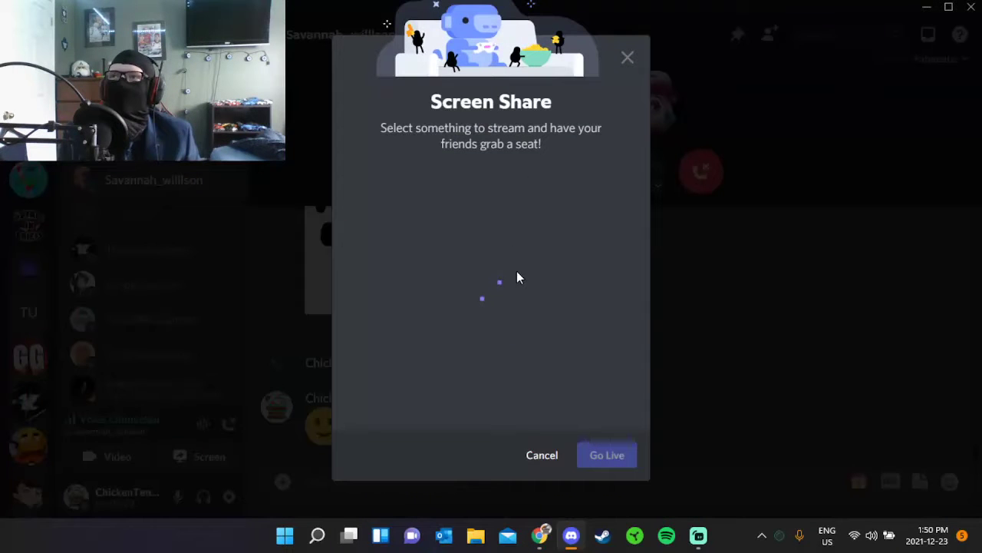
click(545, 265)
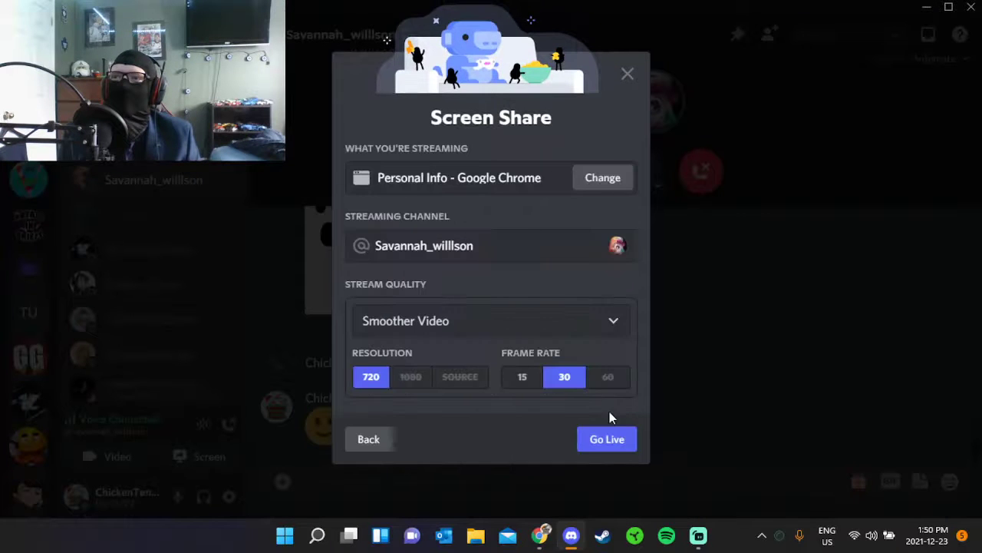
click(604, 439)
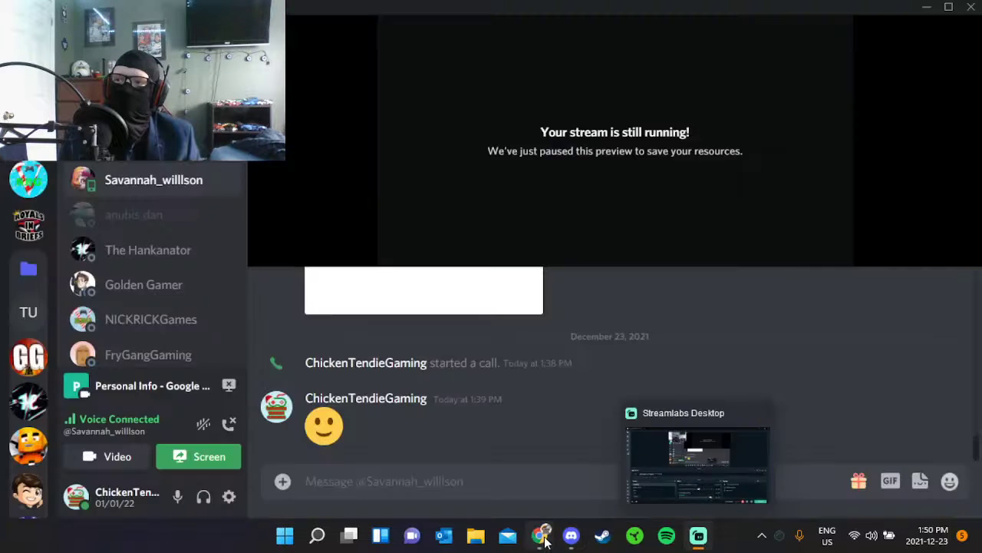
- Switch back to the Fiverr page in Chrome, correct "canada" to "Canada" and extend the description after "youtube" with "and streaming"
click(540, 535)
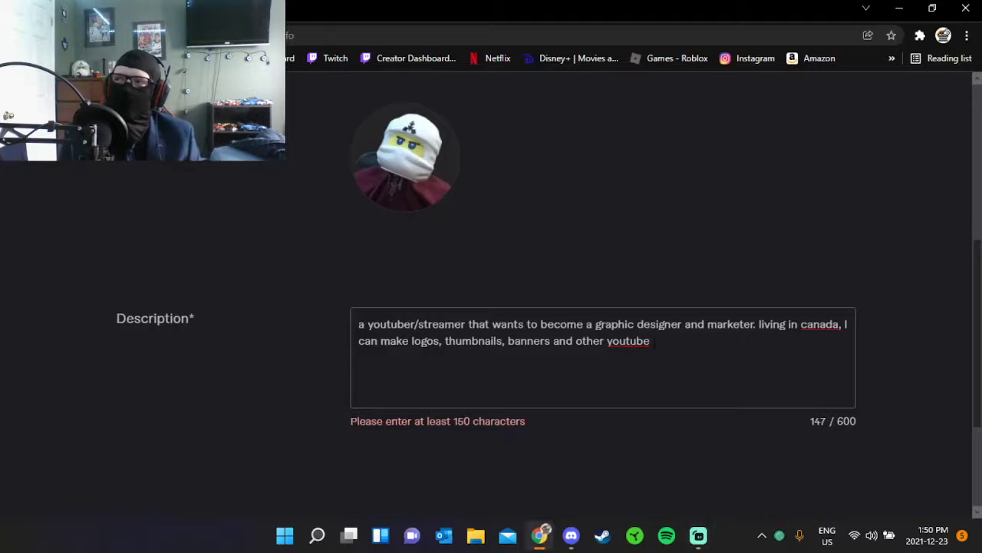
right_click(816, 326)
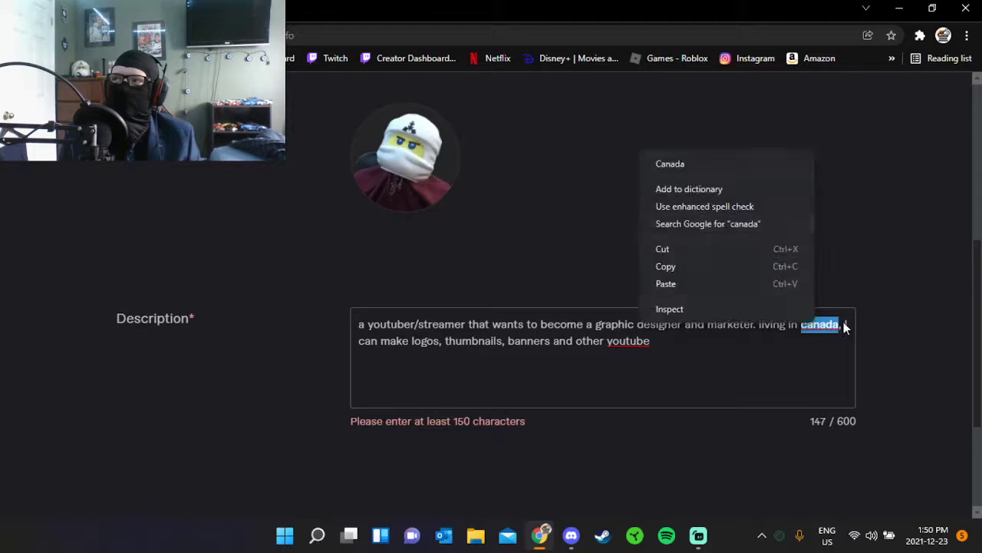
click(736, 162)
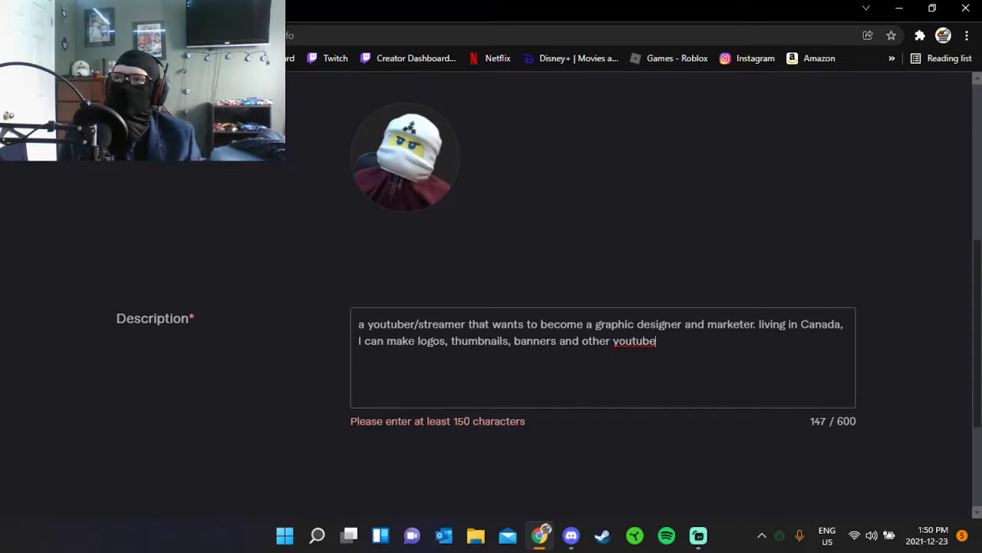
text(and sttr)
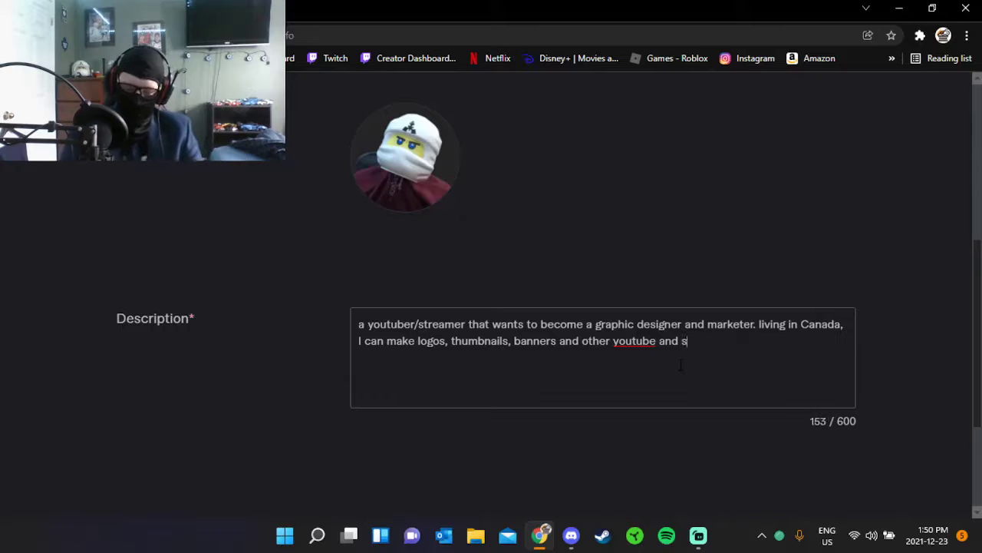
key(BackSpace)
key(BackSpace)
text(reaming)
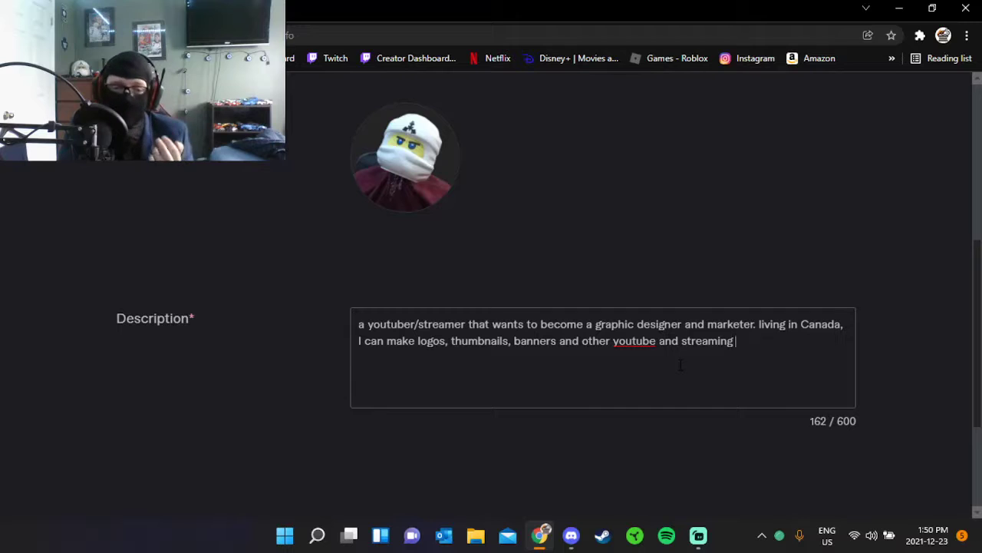
- Capitalize "A", "YouTube" before "and streaming" and "Living" in the description, and finish it with "digital items."
key(ctrl+a)
text(A youtuber/streamer that wants to become a graphic designer and marketer. living in Canada, I can make logos, thumbnails, banners and other YouTube and streaming digital items)
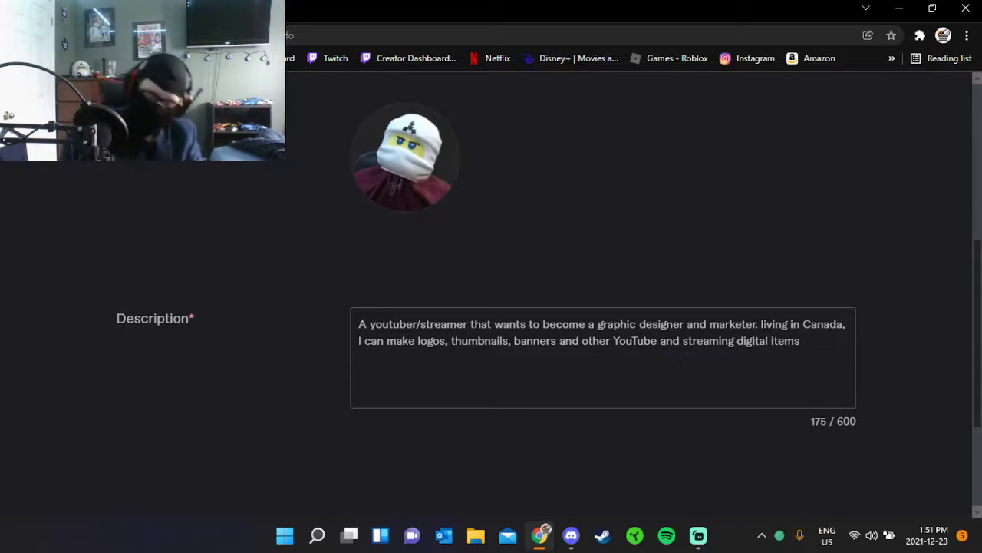
click(765, 324)
key(BackSpace)
text(L)
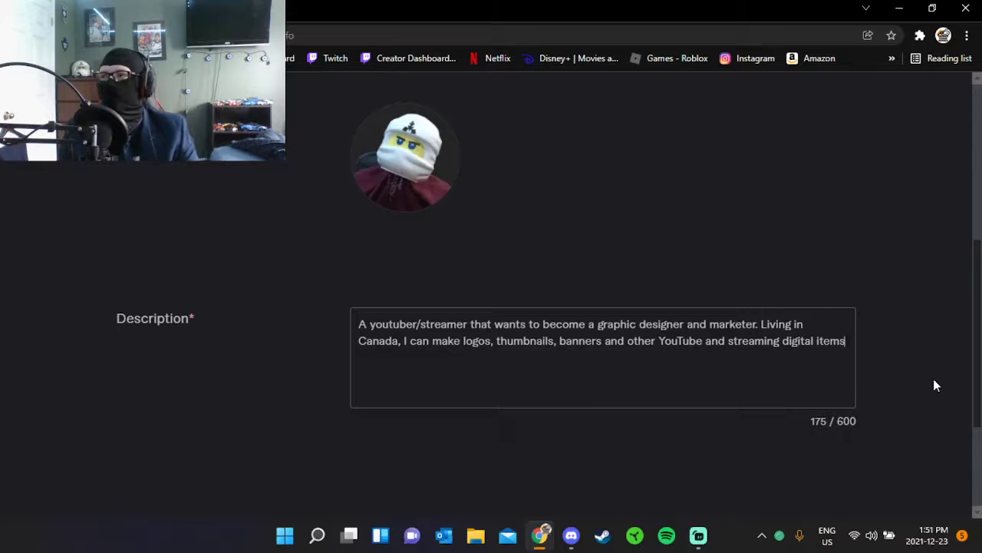
text(.)
- Update the English proficiency level to Fluent and continue to the Professional Info page
scroll(910, 335, down, 3)
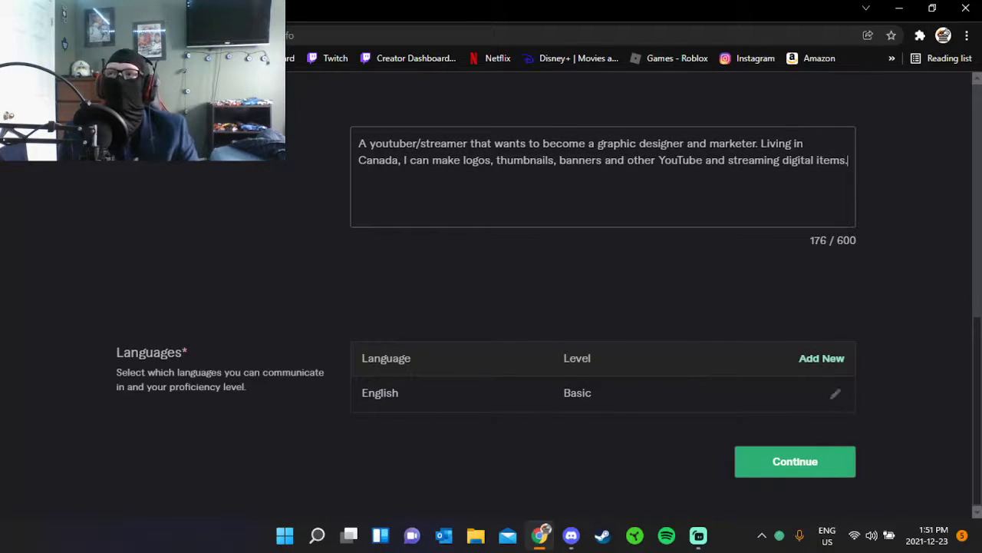
click(843, 400)
click(644, 373)
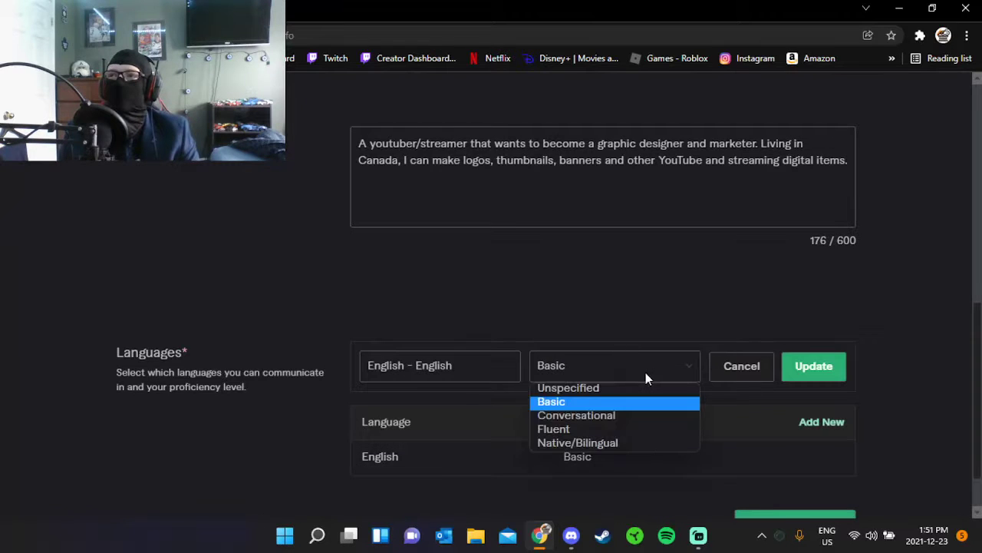
click(631, 430)
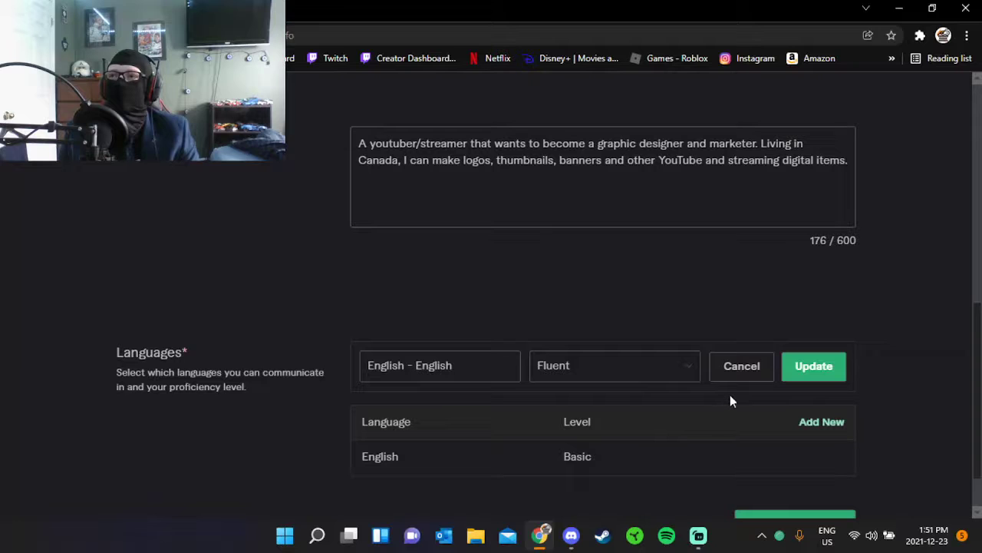
click(660, 373)
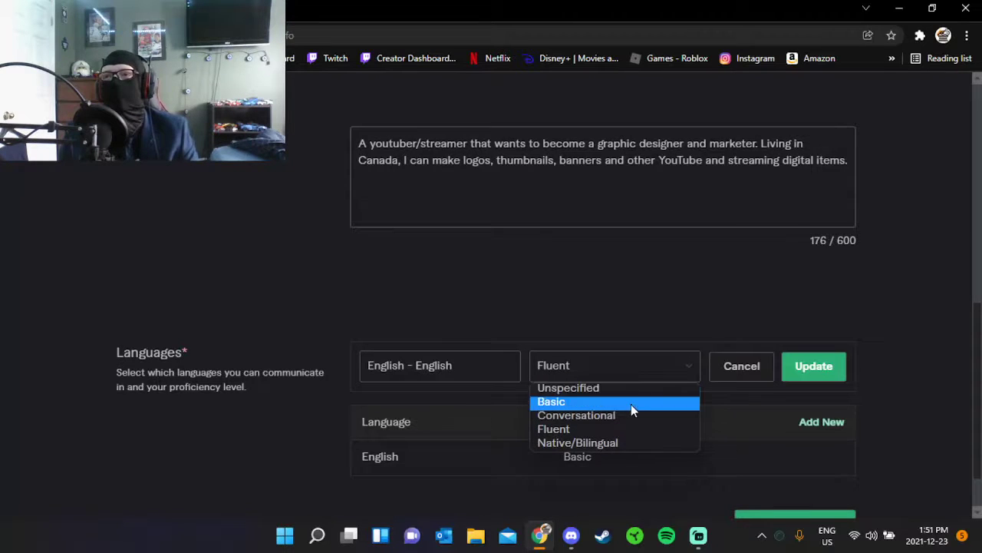
click(615, 430)
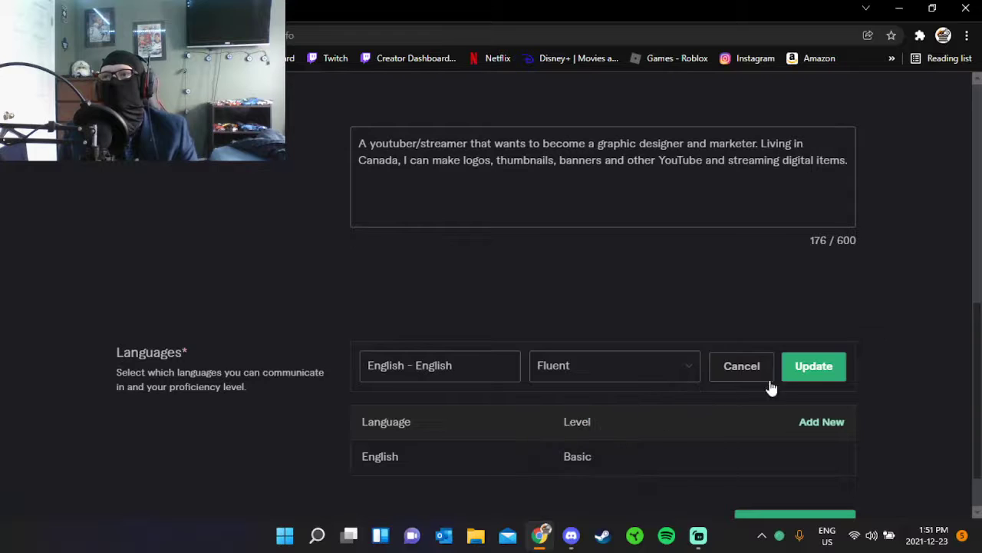
click(803, 373)
click(791, 465)
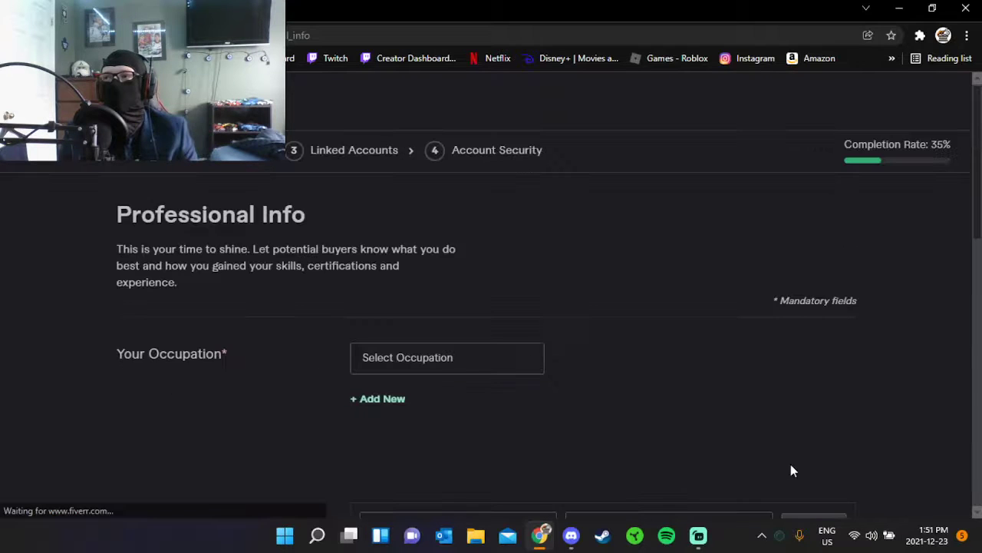
- Set the occupation to Graphics & Design, from 2021 to 2021
click(535, 362)
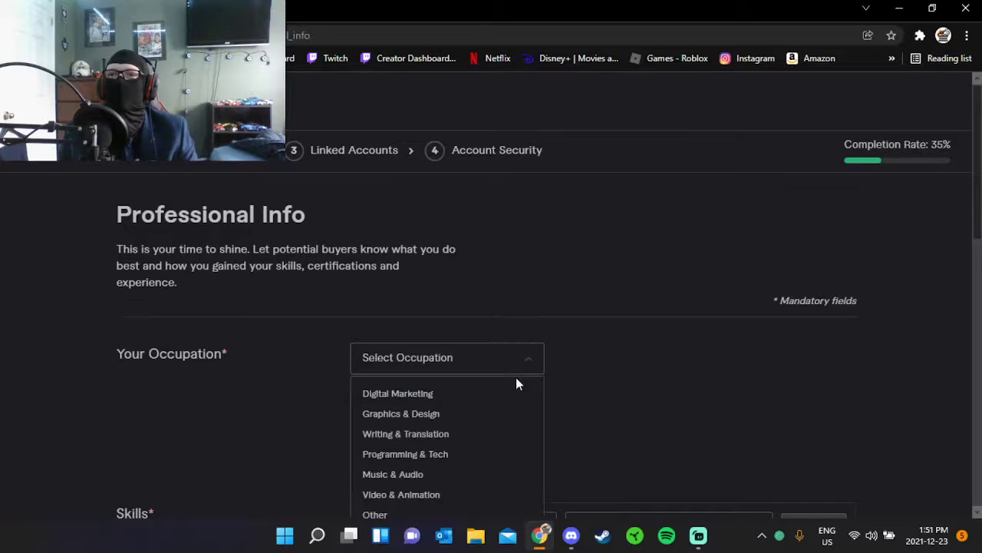
scroll(516, 380, down, 1)
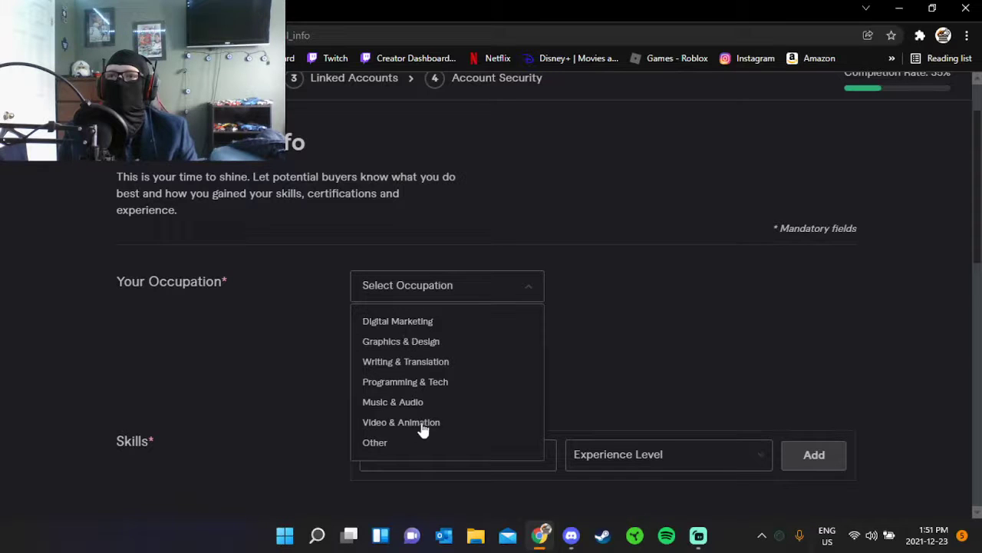
click(427, 343)
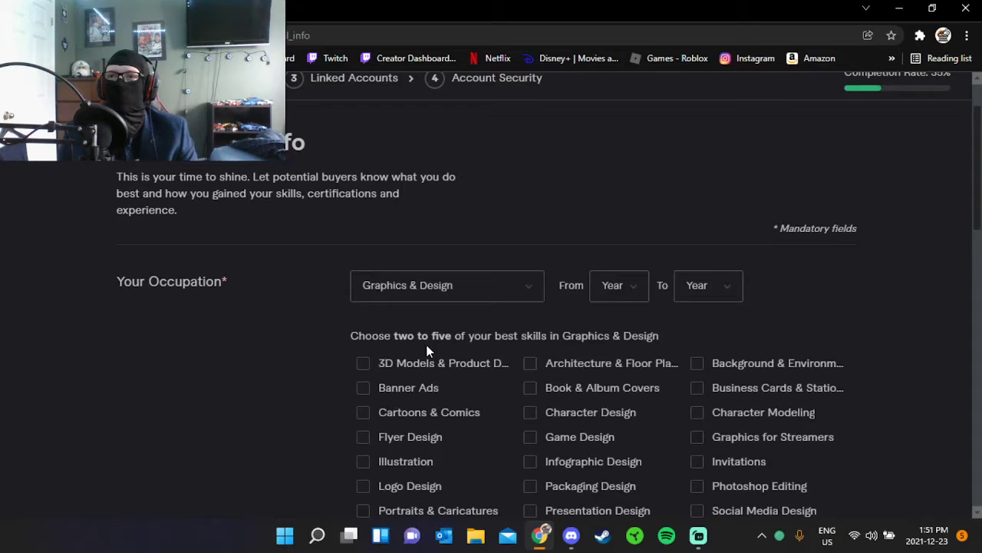
scroll(537, 364, down, 2)
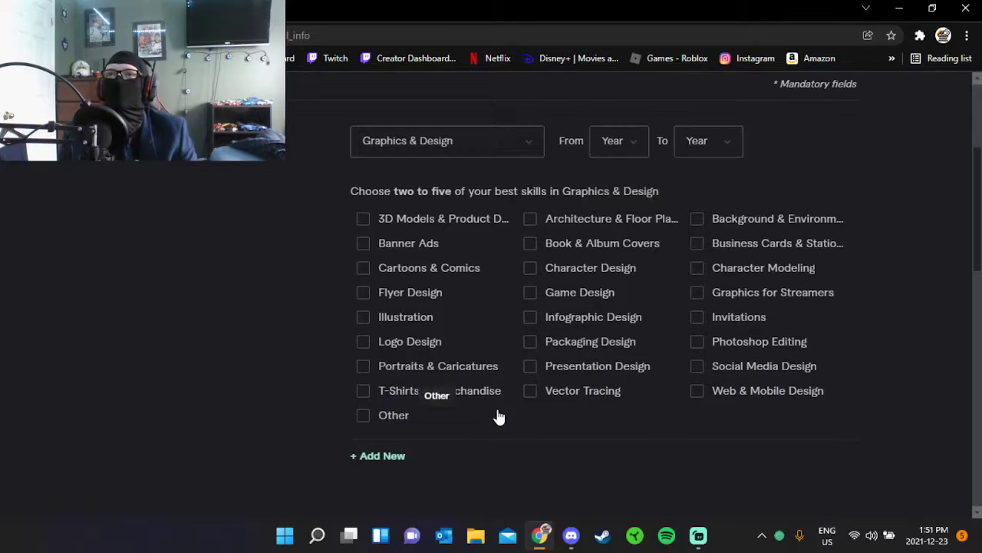
click(622, 146)
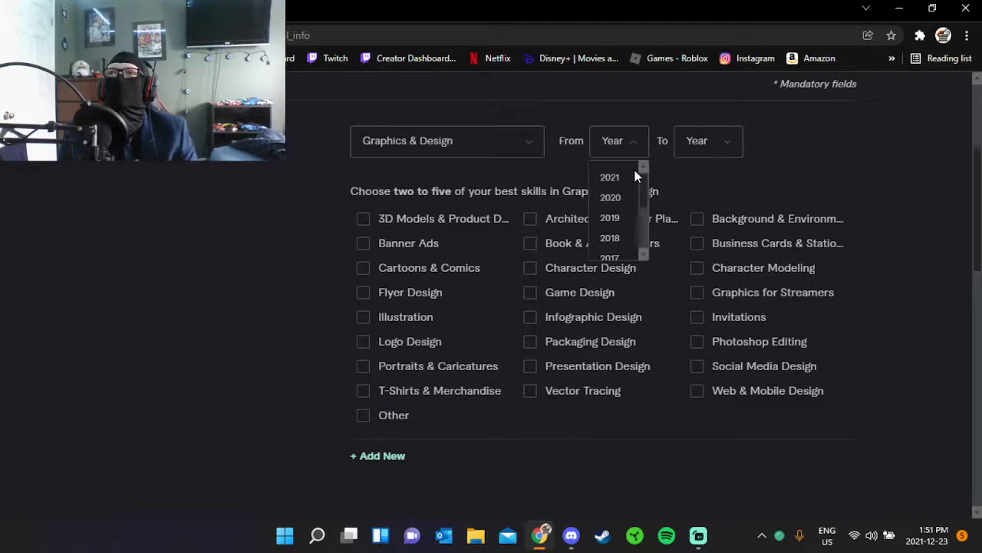
click(617, 181)
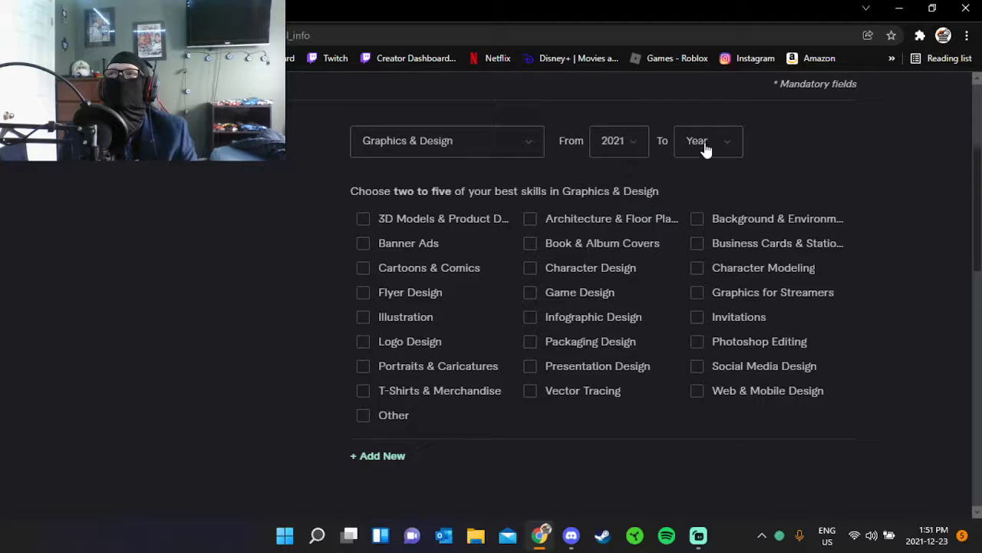
click(700, 145)
click(704, 177)
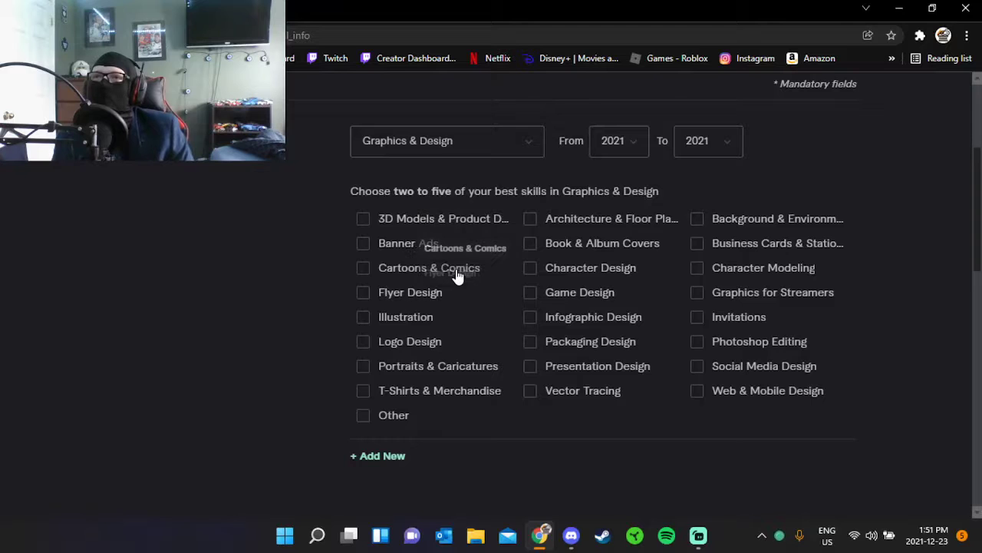
- Choose Logo Design, T-Shirts & Merchandise, Packaging Design and Business Cards & Stationery as best skills, leaving Other unselected
click(363, 342)
click(363, 392)
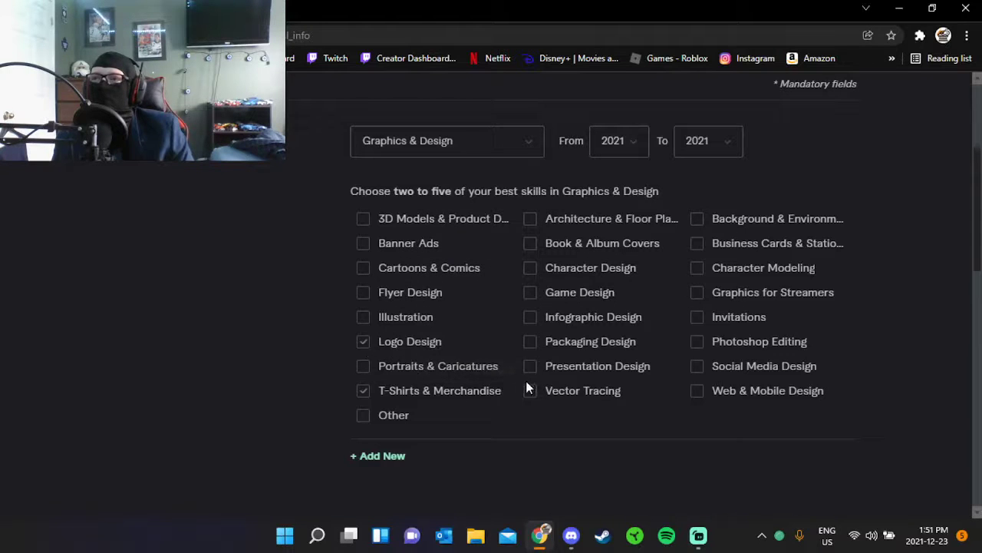
click(533, 345)
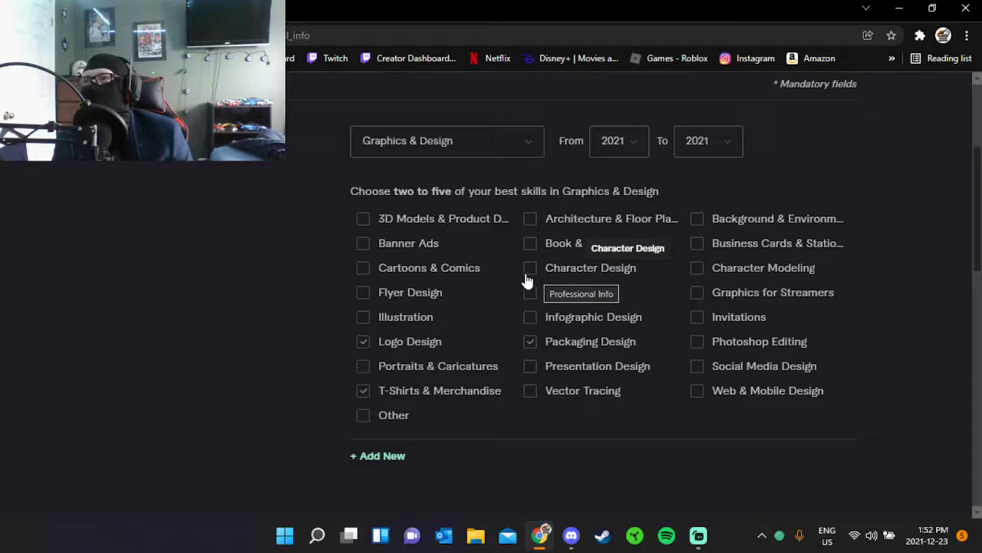
click(365, 419)
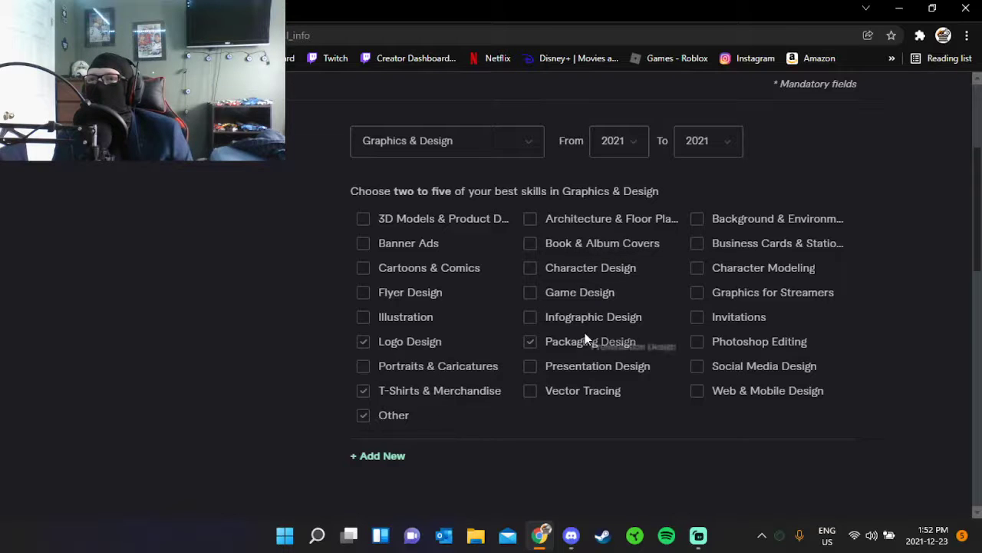
click(697, 246)
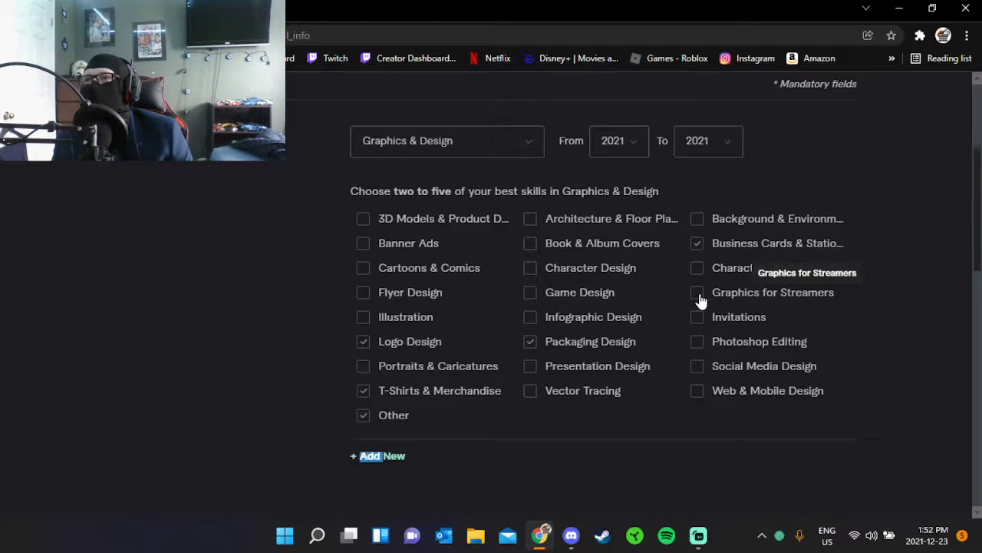
click(364, 415)
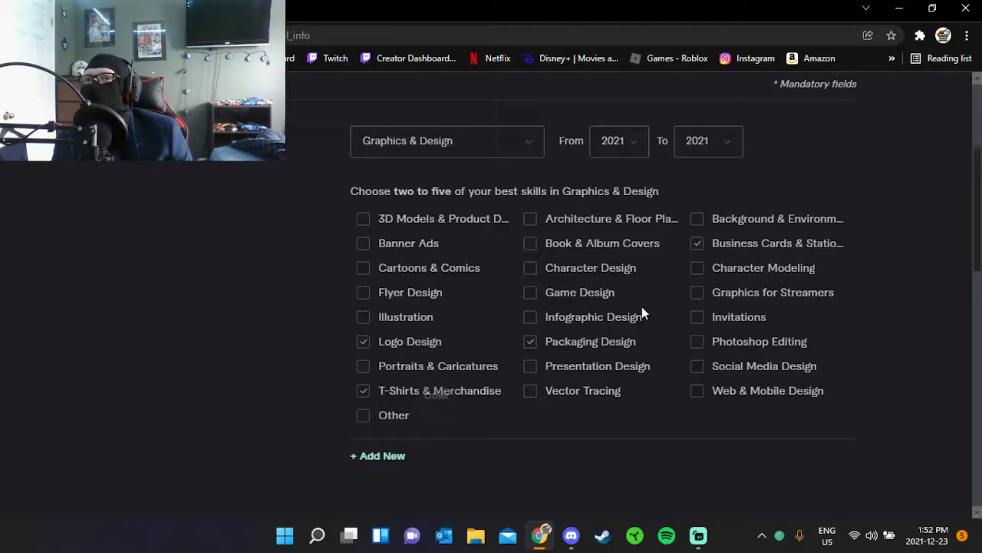
- Add Graphics for Streamers to the best skills, swap Packaging Design for Other, and replace Business Cards & Stationery with Photoshop Editing
click(703, 296)
double_click(696, 325)
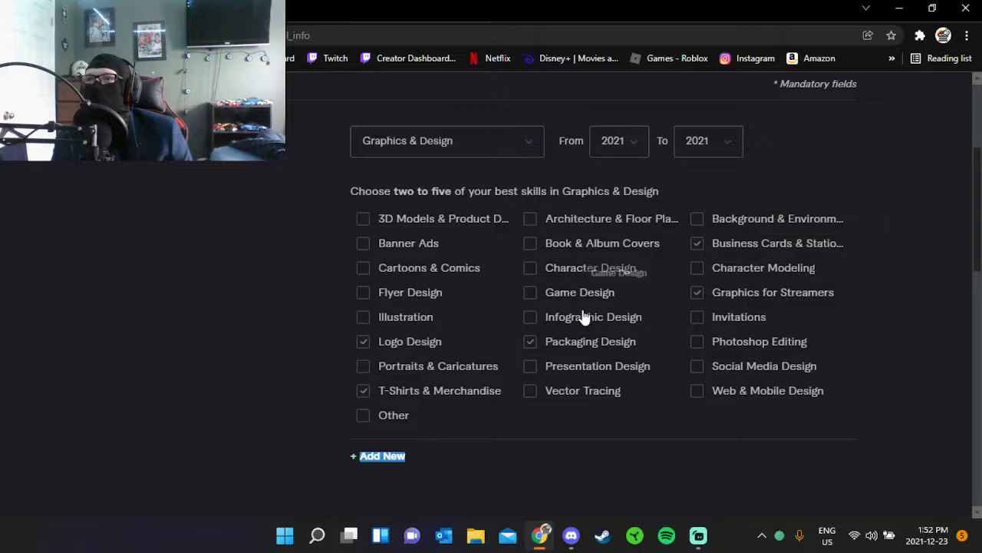
click(393, 415)
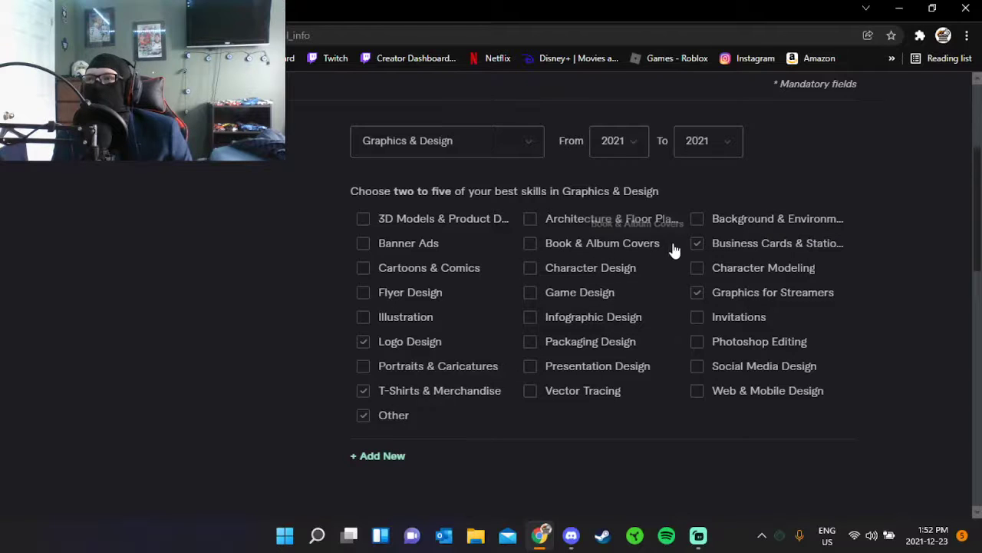
click(702, 247)
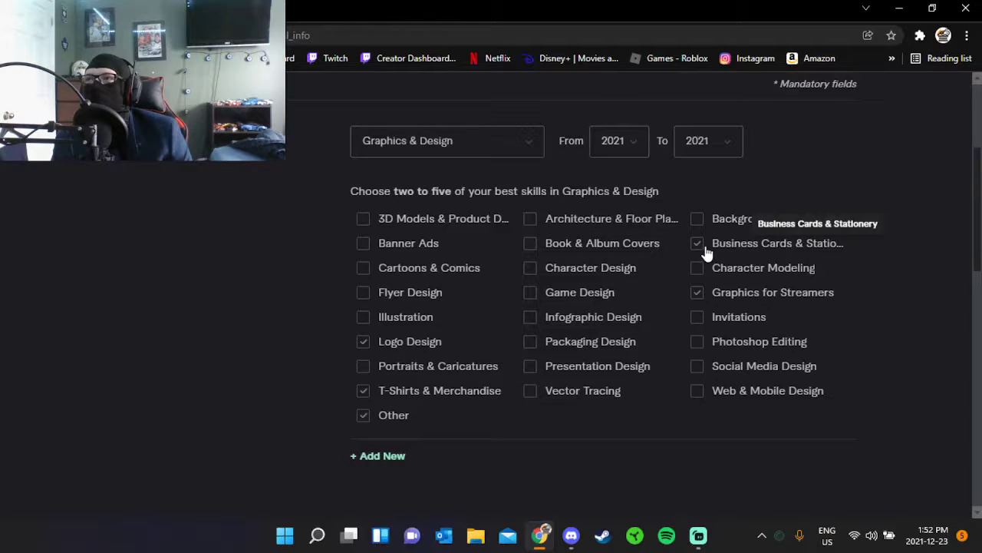
click(698, 343)
- Set the country of college/university in the Education section to Canada
scroll(509, 423, down, 5)
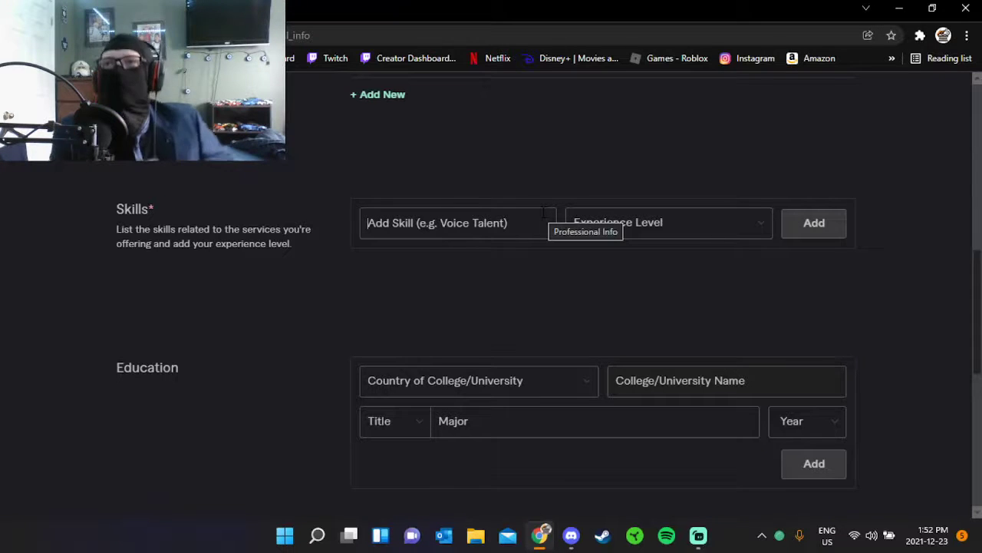
click(548, 386)
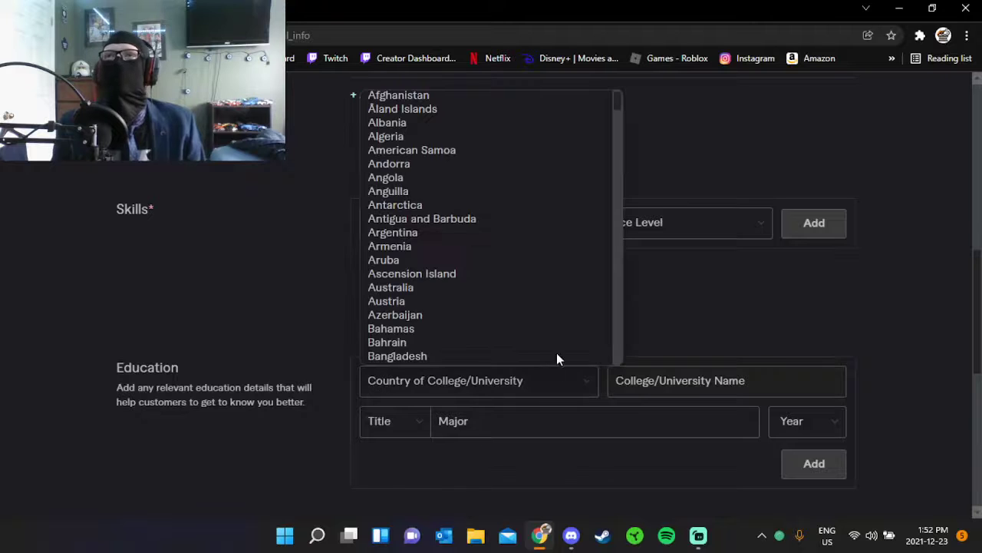
scroll(535, 219, down, 8)
scroll(533, 219, down, 5)
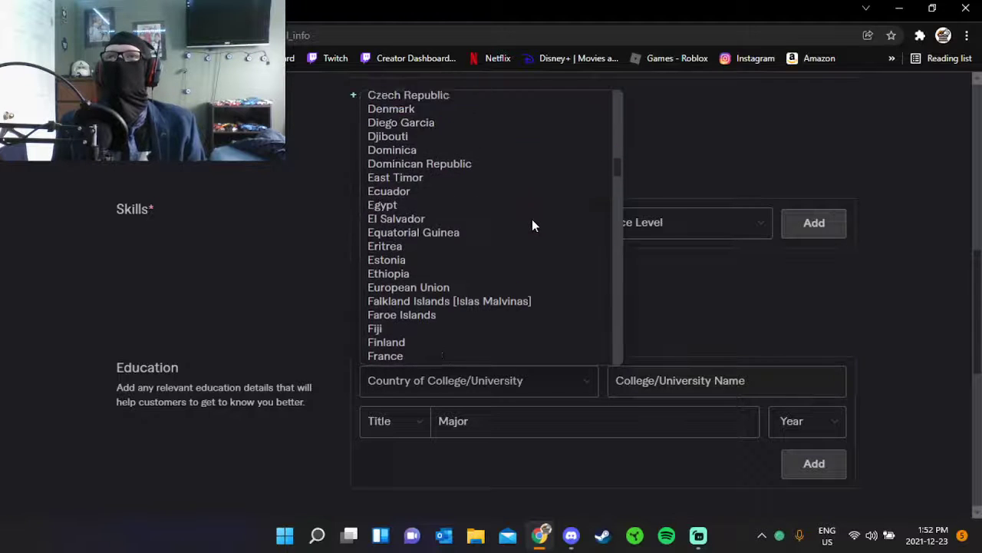
scroll(532, 219, up, 2)
click(414, 161)
- Add Adobe Photoshop at Intermediate level to the Skills section and open another new skill entry
scroll(658, 342, down, 6)
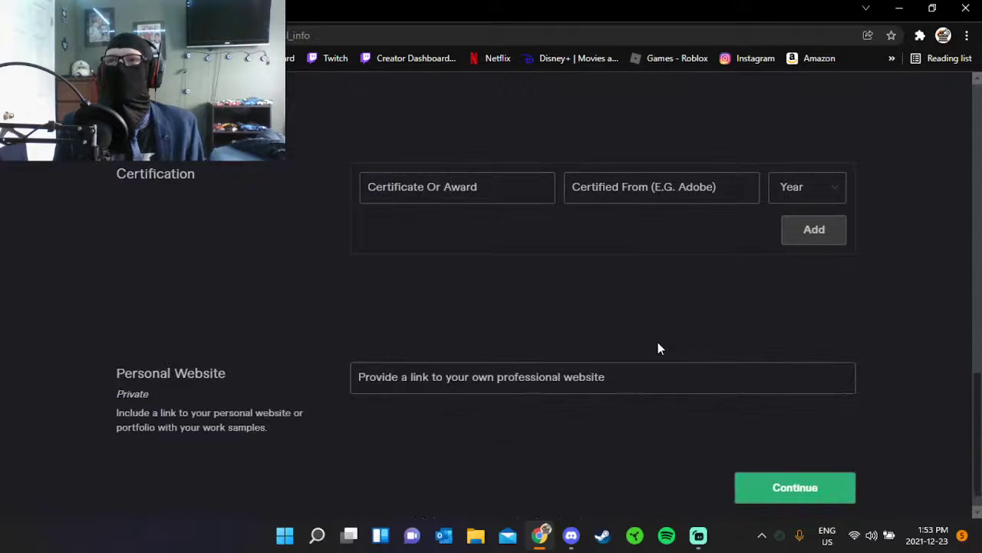
scroll(658, 341, down, 1)
scroll(658, 342, up, 5)
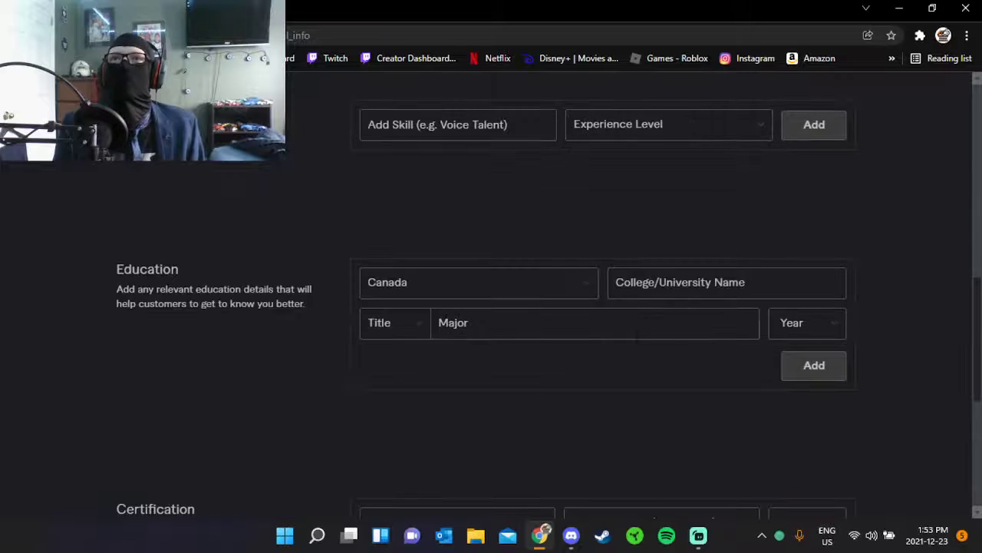
scroll(558, 281, up, 2)
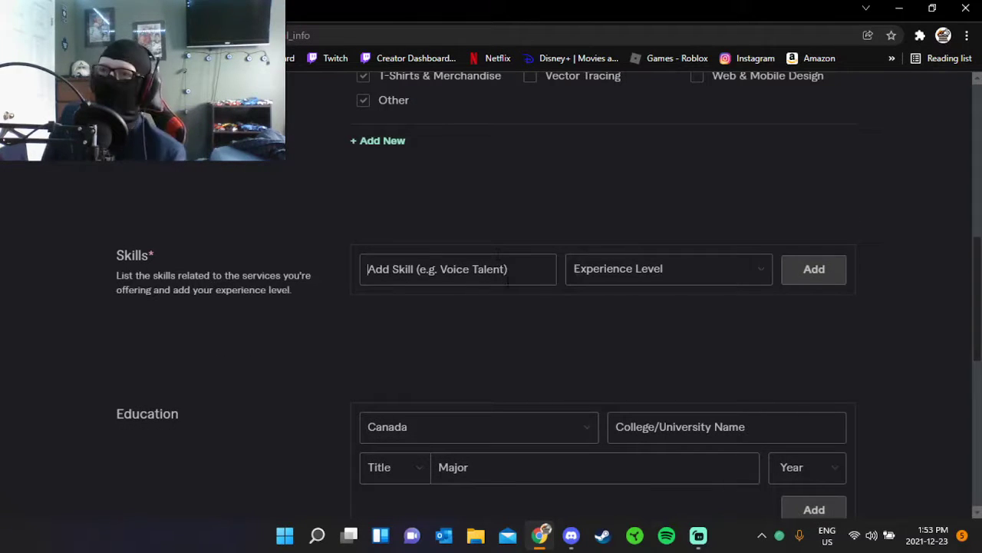
click(509, 281)
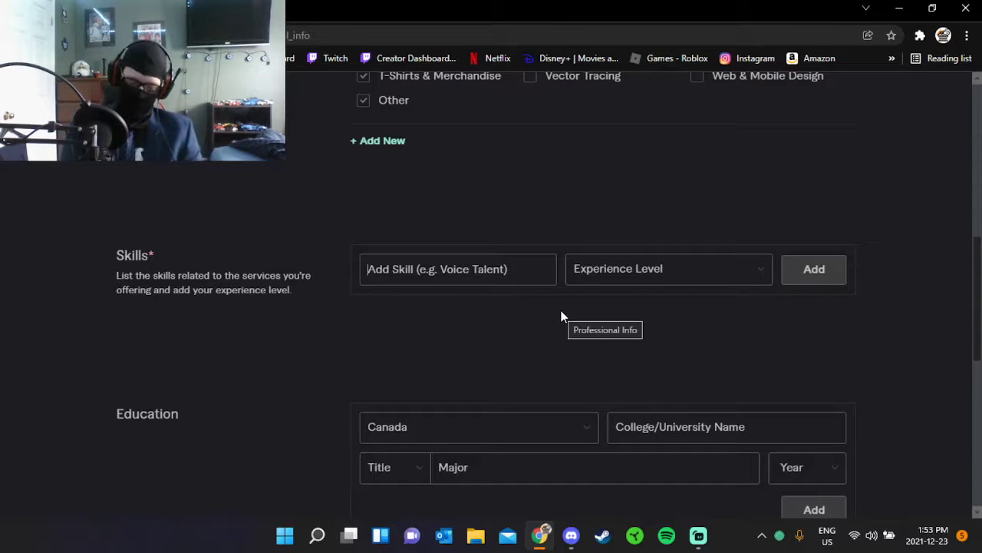
text(Photosho)
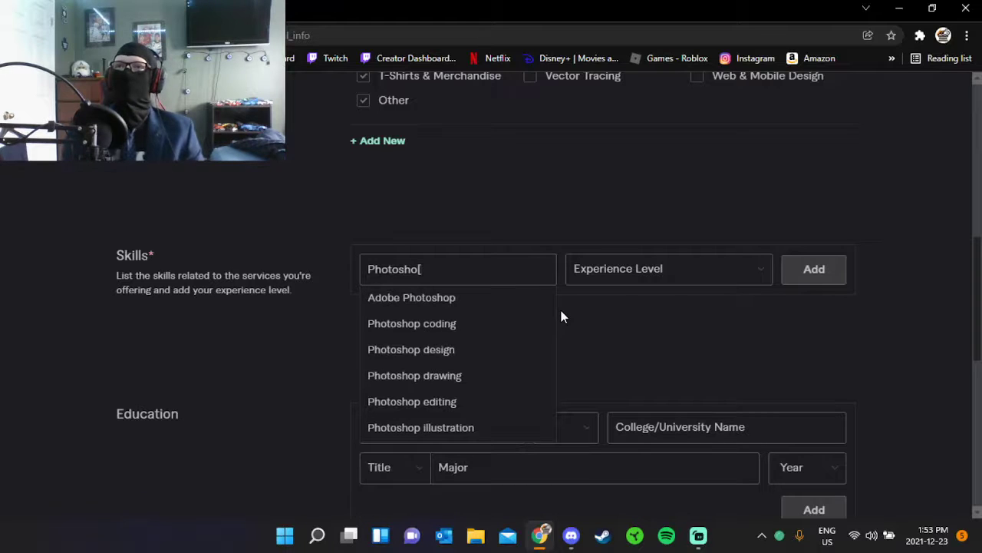
click(466, 307)
click(696, 271)
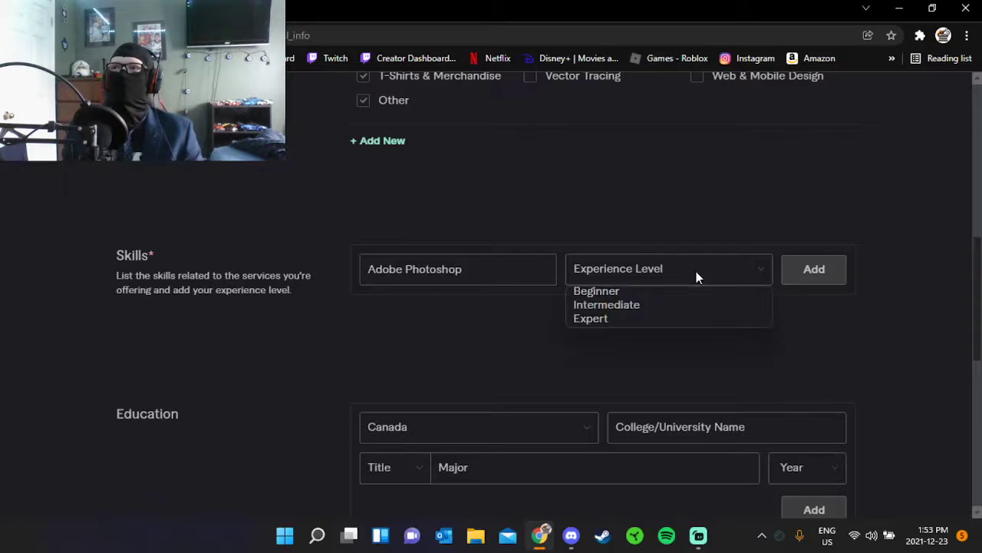
click(663, 305)
click(835, 273)
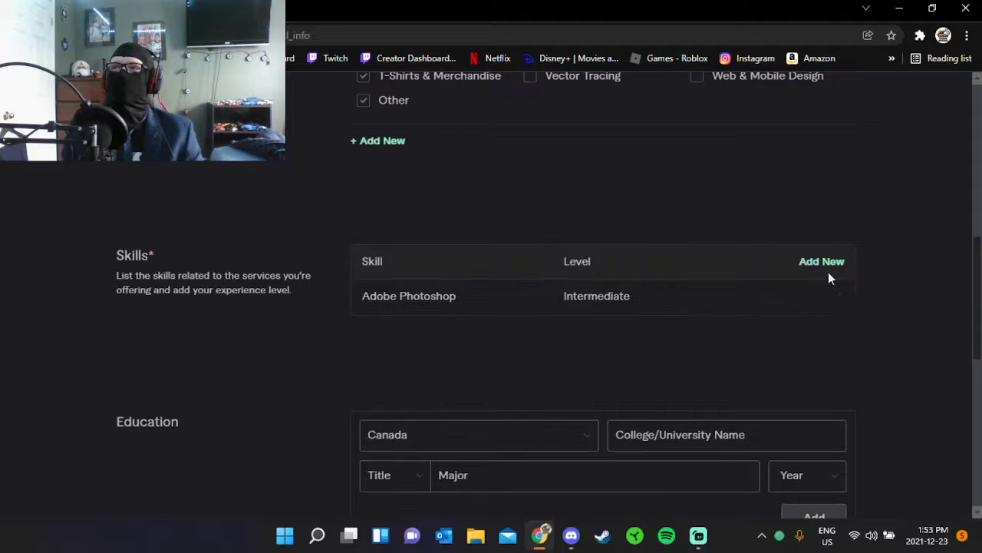
click(822, 265)
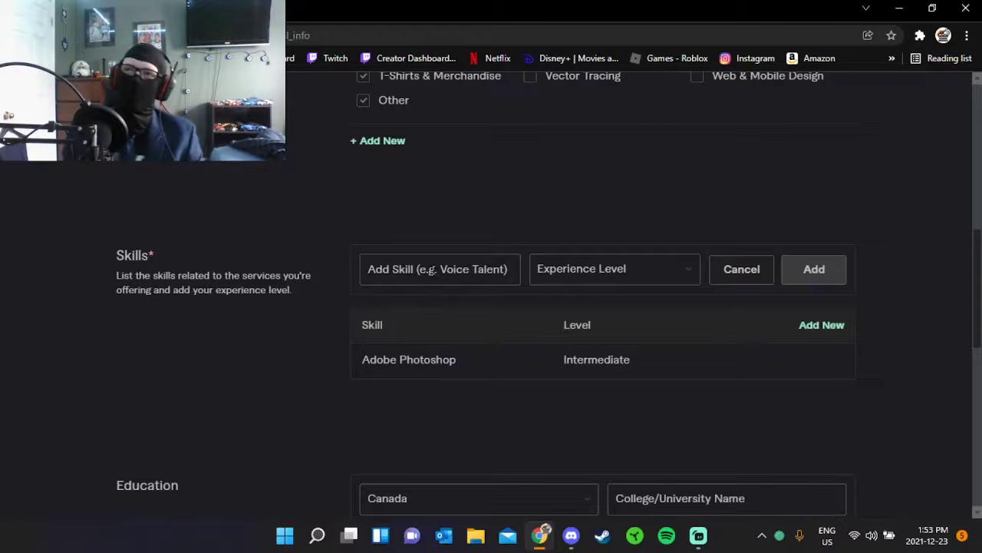
- Try to enter "none" as a skill at Expert level
text(none)
key(ctrl+a)
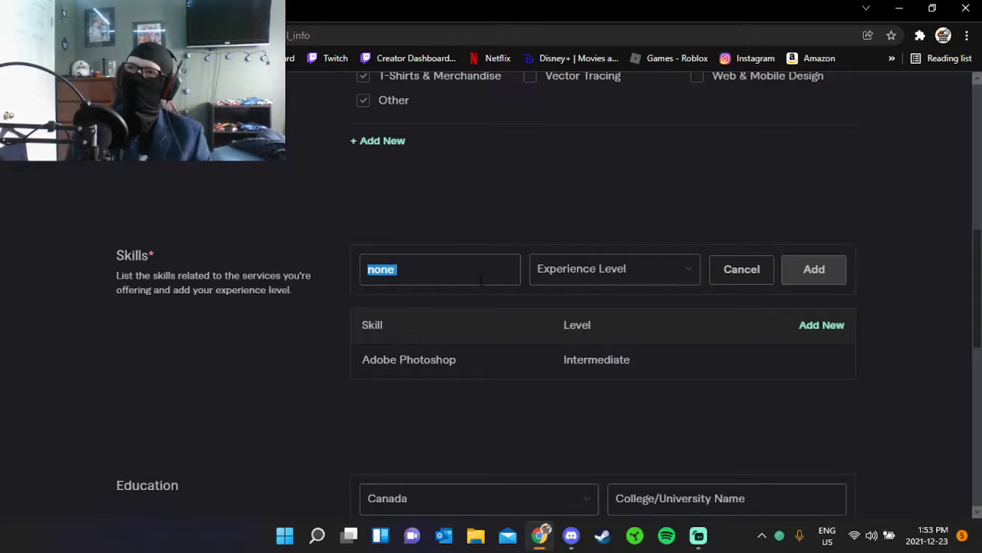
click(640, 278)
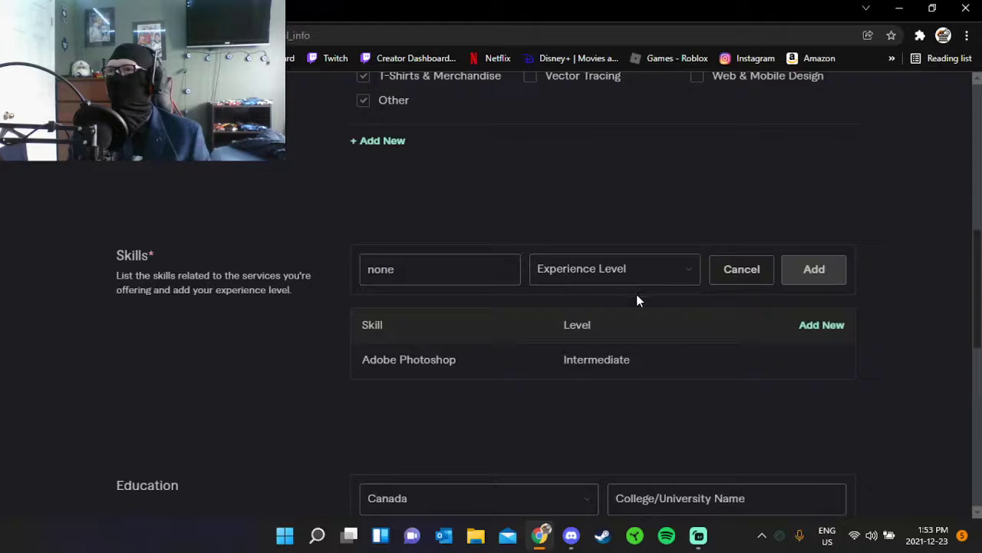
click(610, 320)
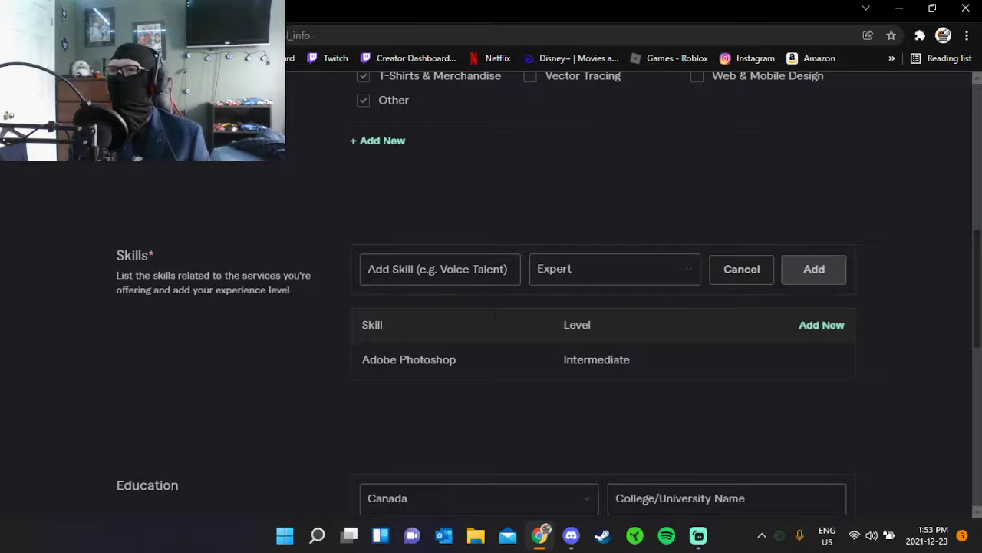
click(480, 269)
text(none)
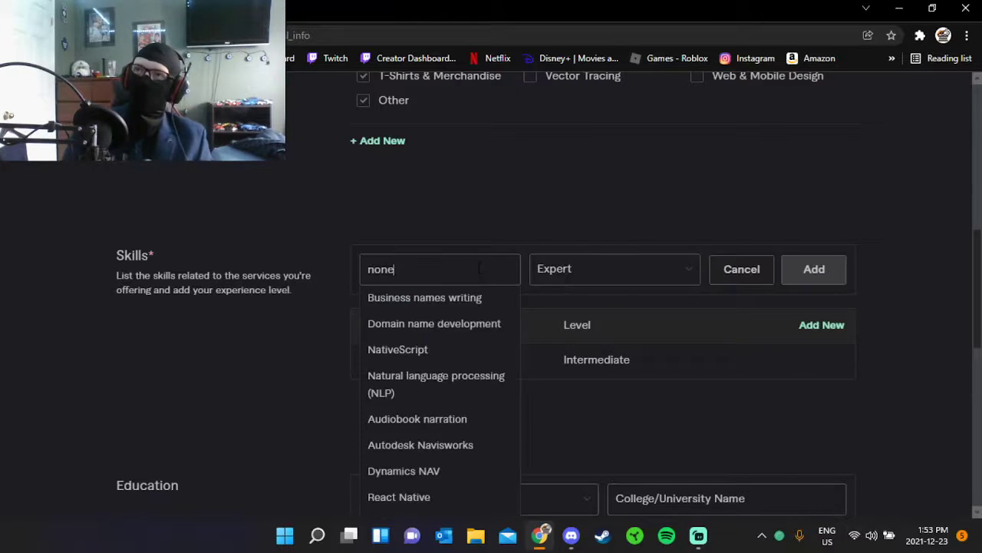
key(Escape)
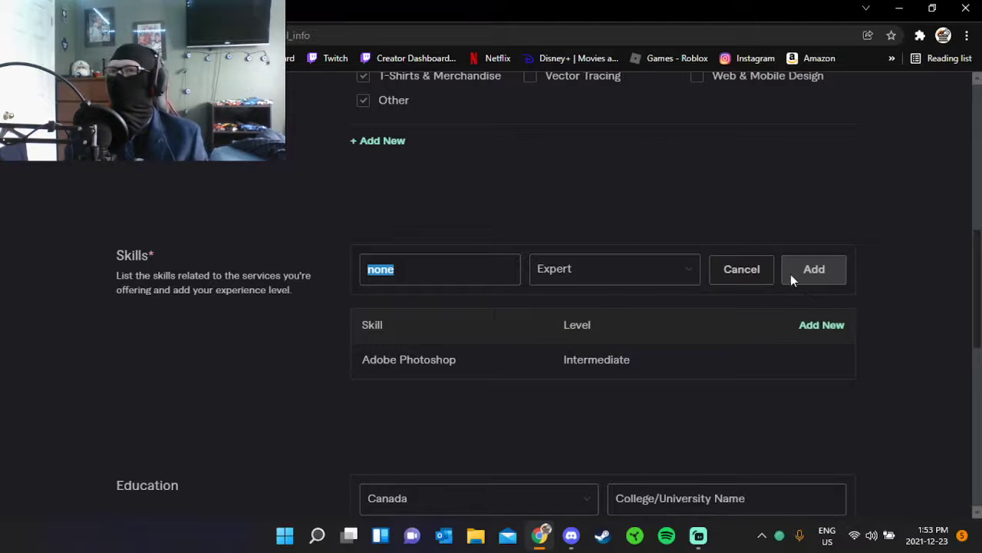
click(427, 264)
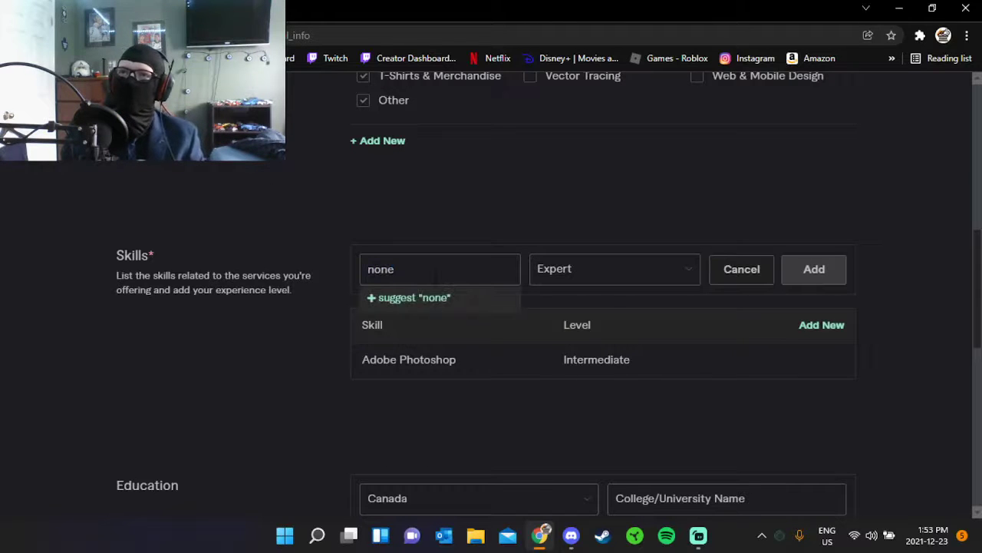
drag(403, 269, 350, 270)
key(BackSpace)
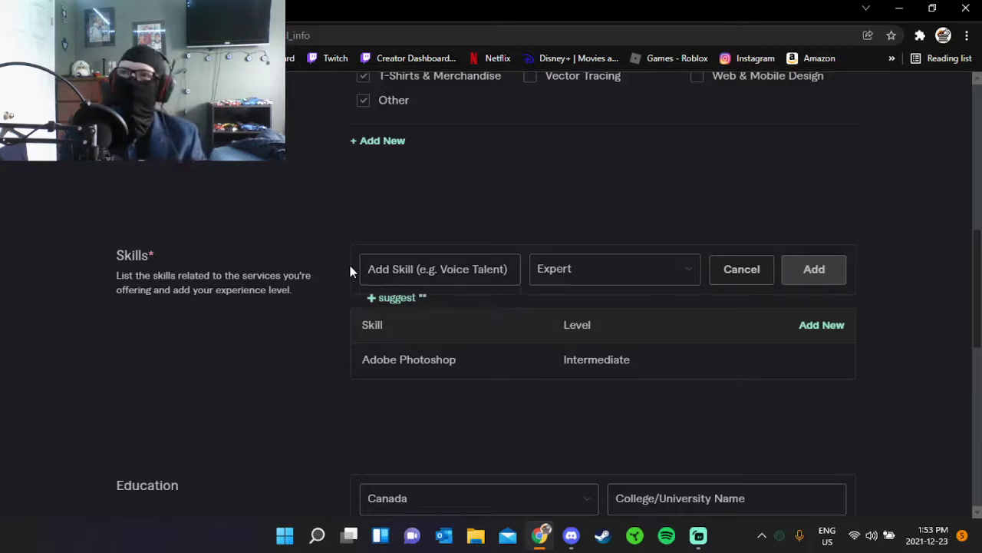
- Find the Deep voice skill with "voice" and add it at Beginner level
text(voice)
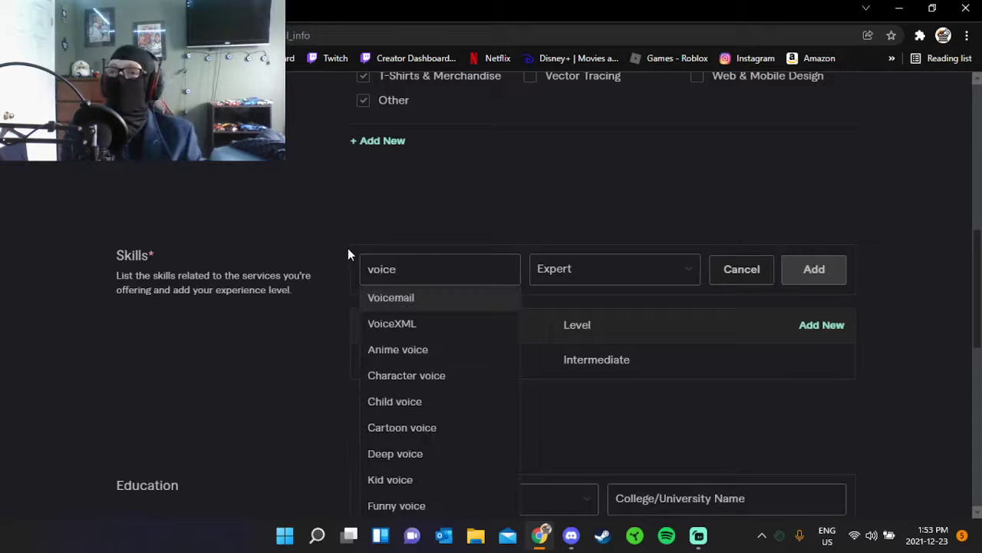
scroll(460, 329, down, 1)
scroll(460, 329, down, 1)
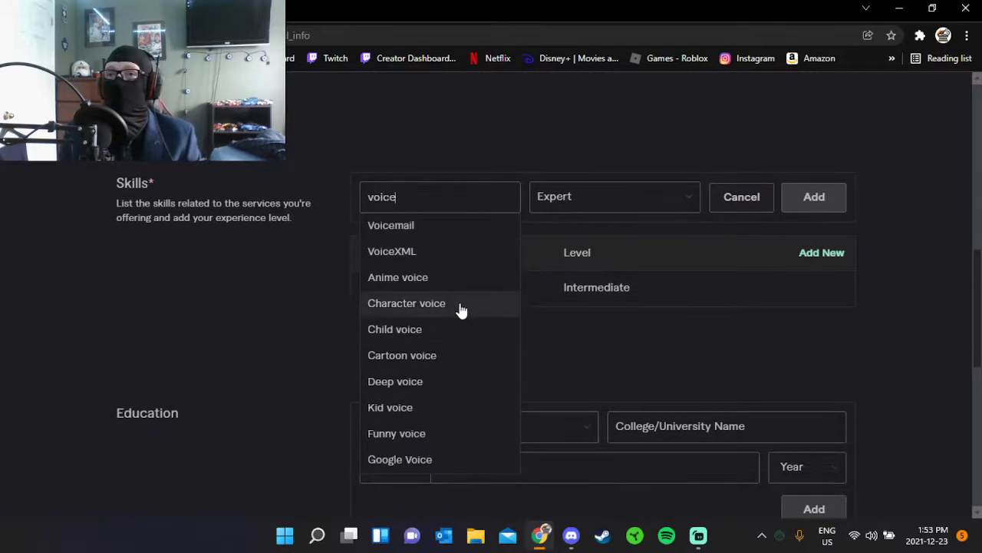
click(446, 382)
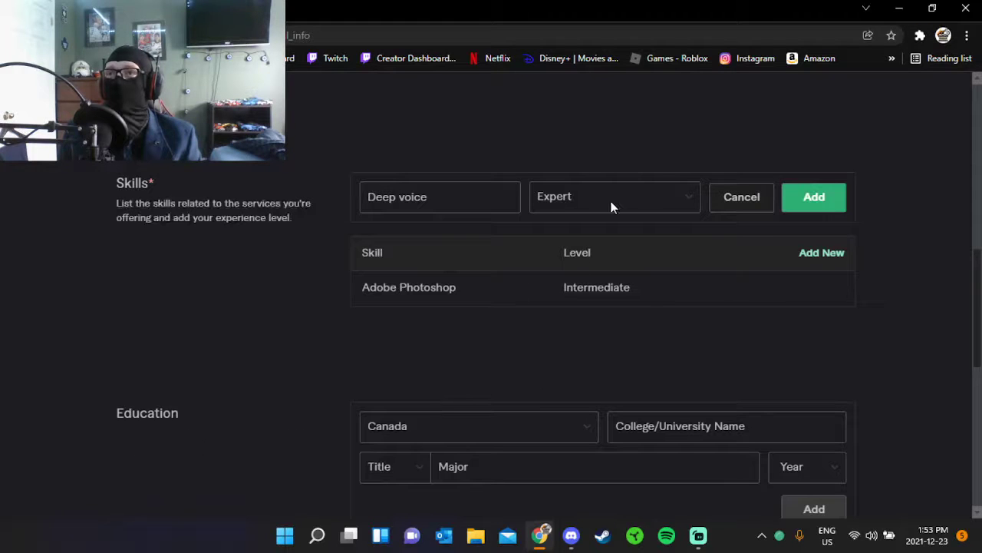
click(612, 202)
click(599, 220)
click(825, 207)
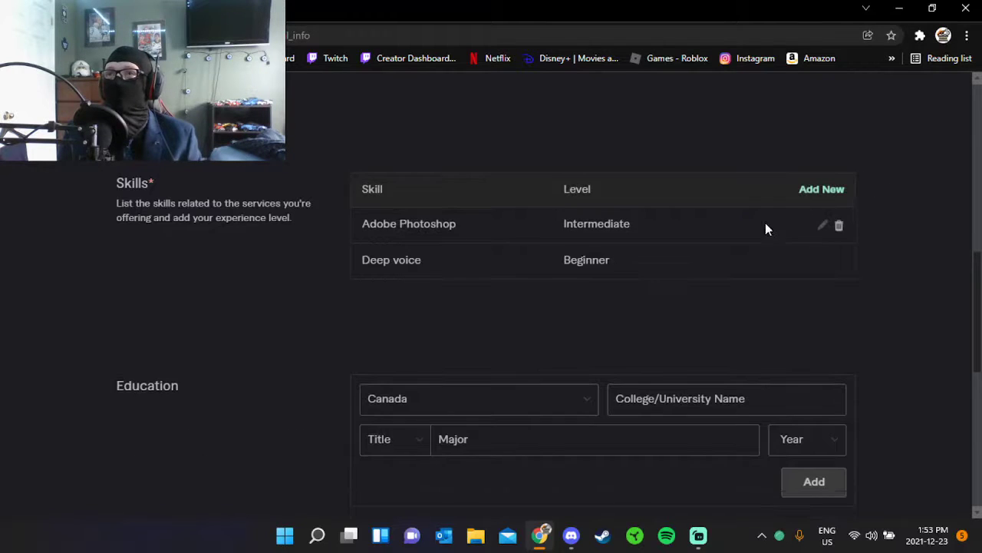
- Submit the Professional Info page, leaving Certification and Personal Website empty
scroll(600, 289, down, 5)
scroll(537, 291, down, 2)
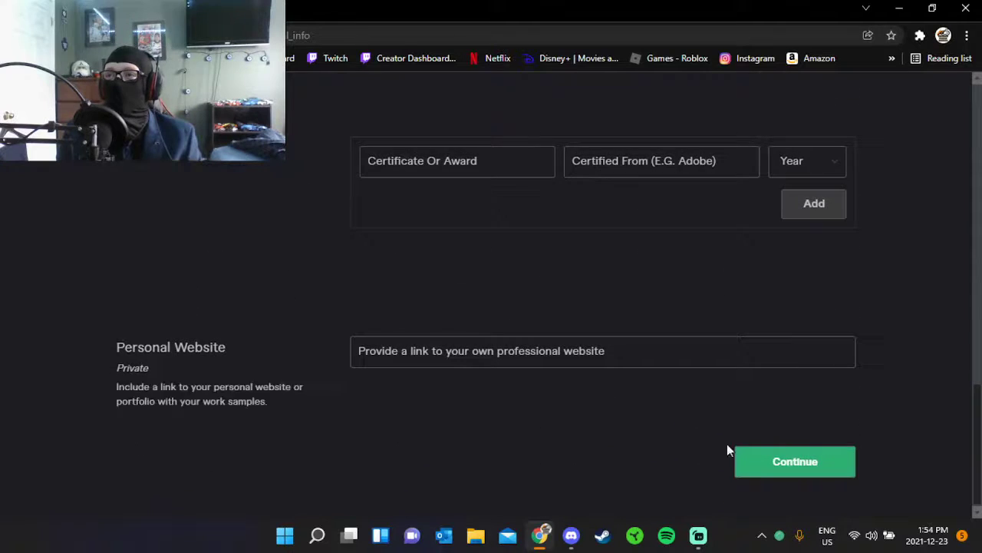
click(750, 468)
- Continue through Linked Accounts and Account Security without adding anything, and return to editing the profile
scroll(523, 447, down, 3)
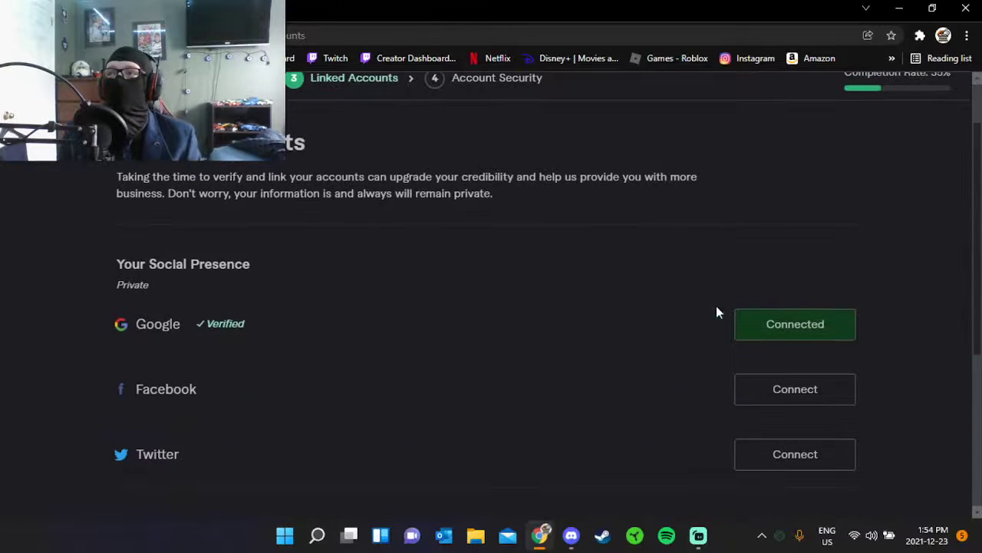
scroll(476, 334, down, 2)
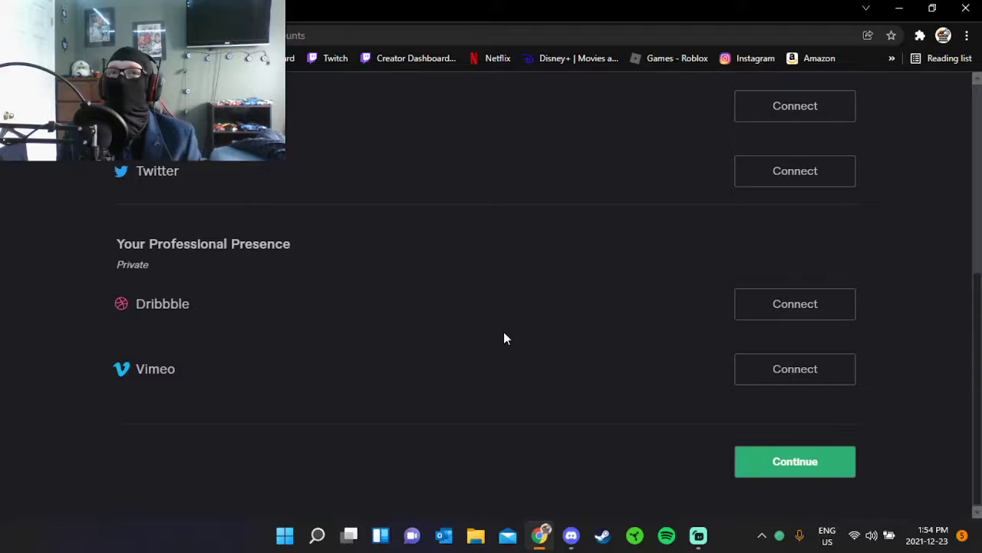
click(797, 471)
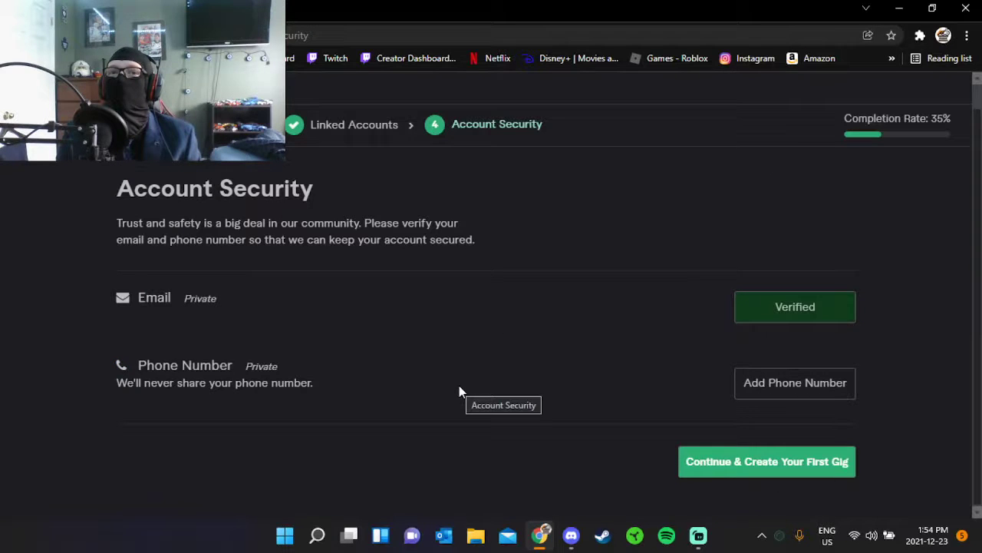
click(762, 464)
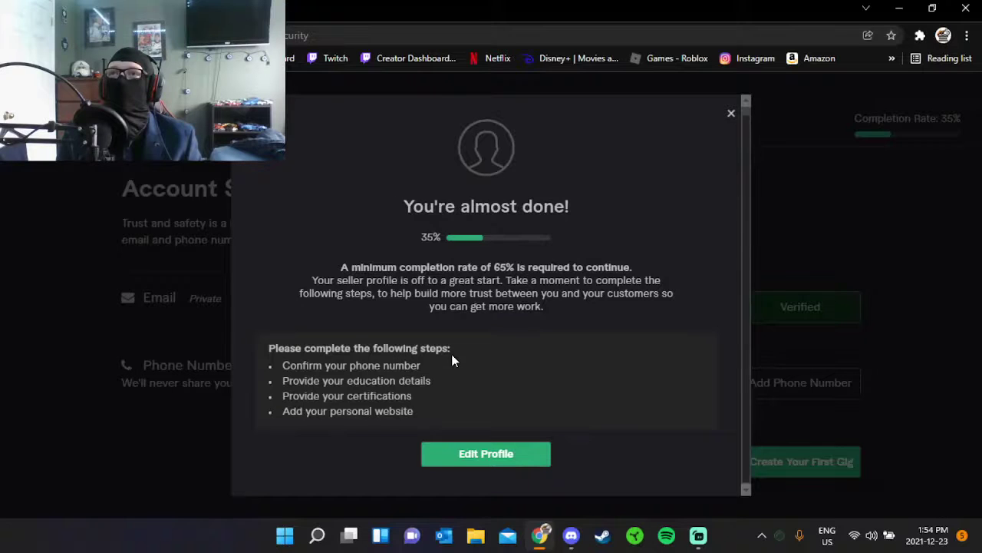
click(452, 355)
- Review the Education, Certification, Personal Website and Occupation sections of the Professional Info page for missing details
click(789, 380)
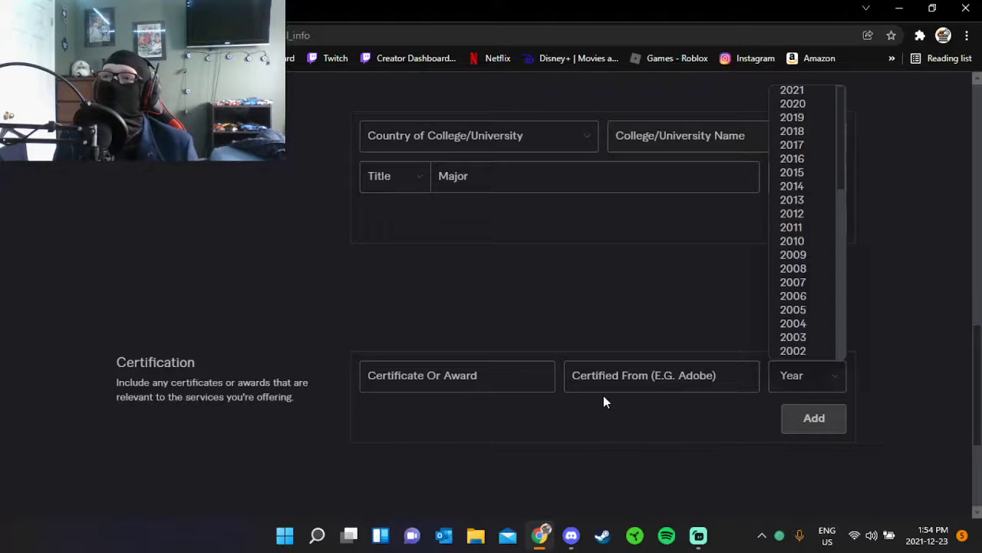
scroll(650, 430, up, 4)
click(548, 439)
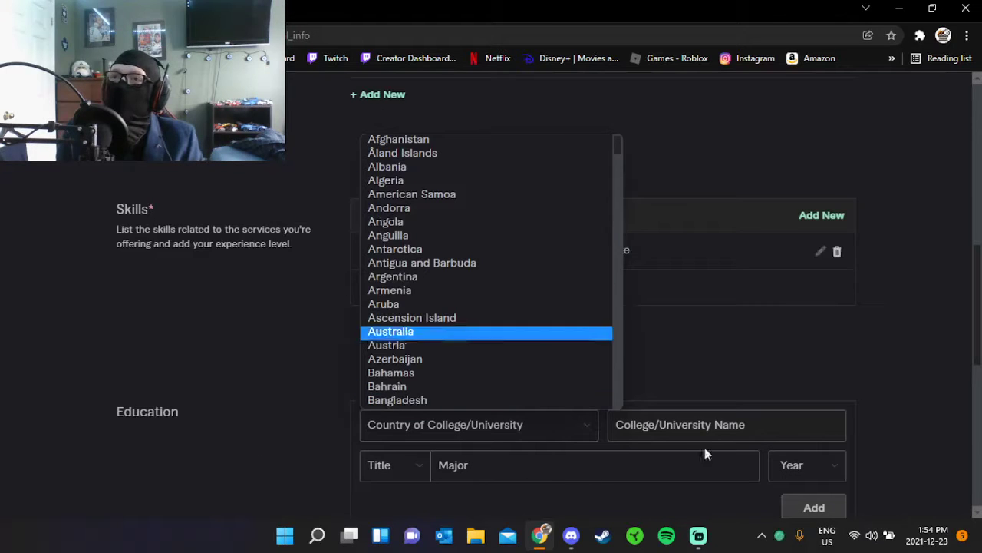
scroll(561, 398, down, 5)
scroll(561, 398, down, 2)
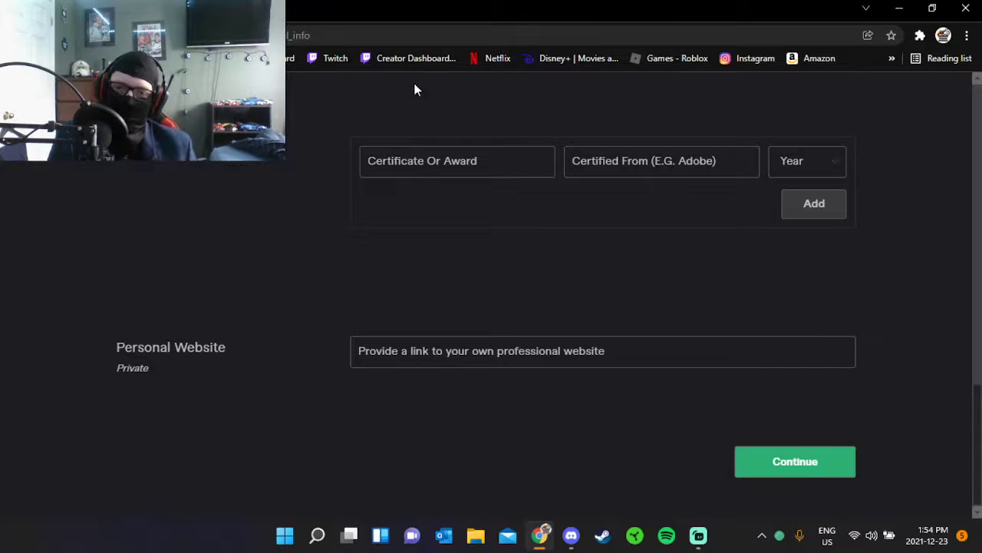
scroll(577, 229, up, 5)
scroll(583, 236, up, 3)
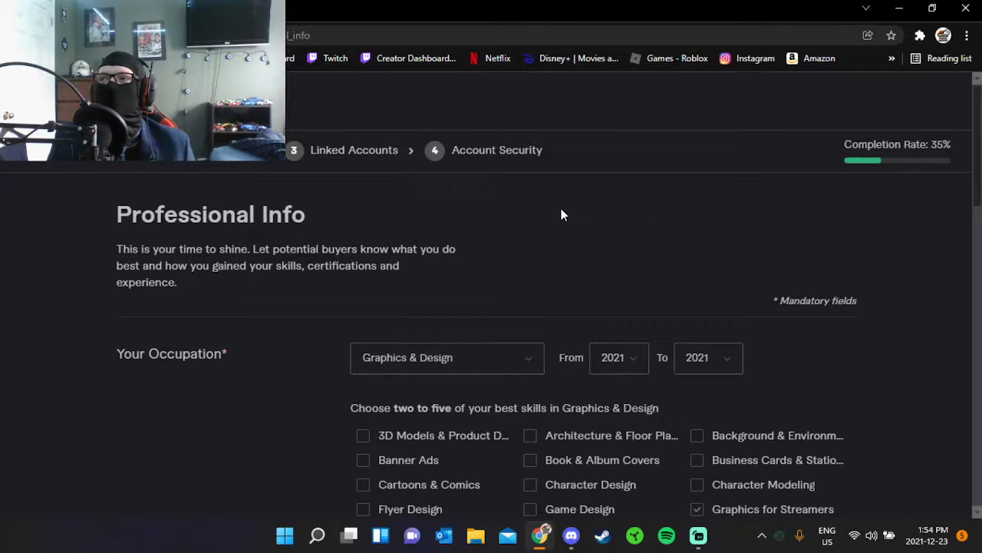
scroll(561, 214, down, 4)
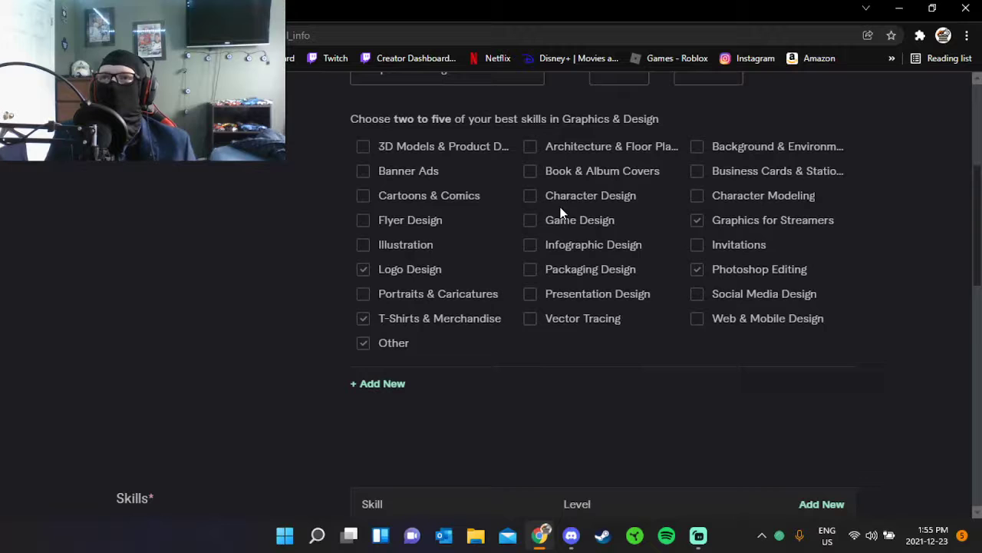
scroll(588, 200, up, 4)
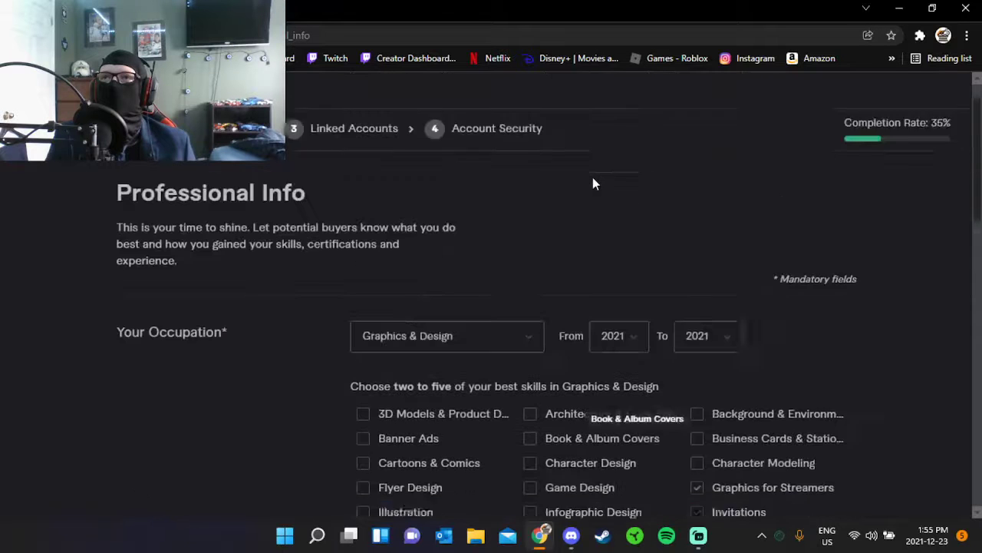
- Look through the Linked Accounts, Account Security and Personal Info pages for details still to complete
click(364, 163)
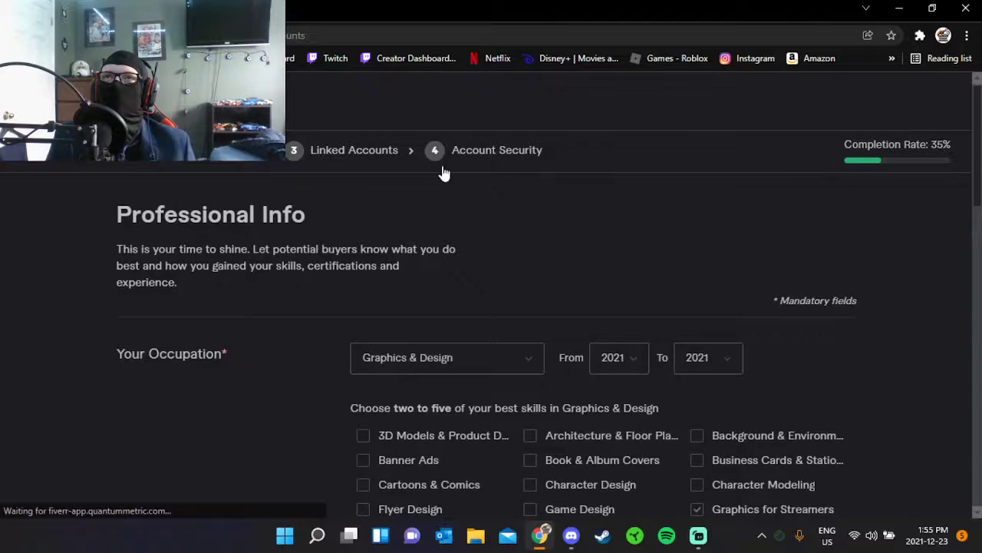
click(498, 162)
click(487, 152)
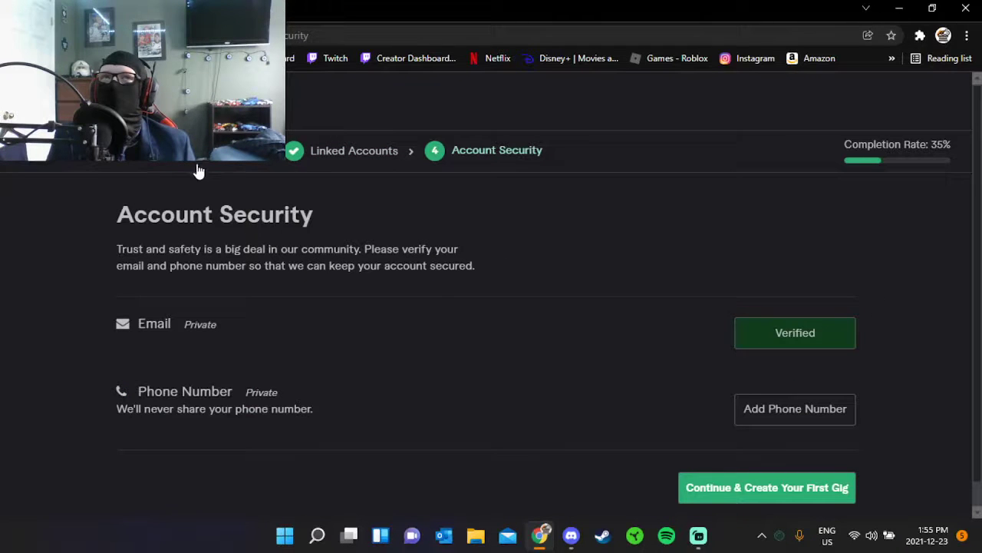
click(107, 170)
scroll(800, 278, down, 5)
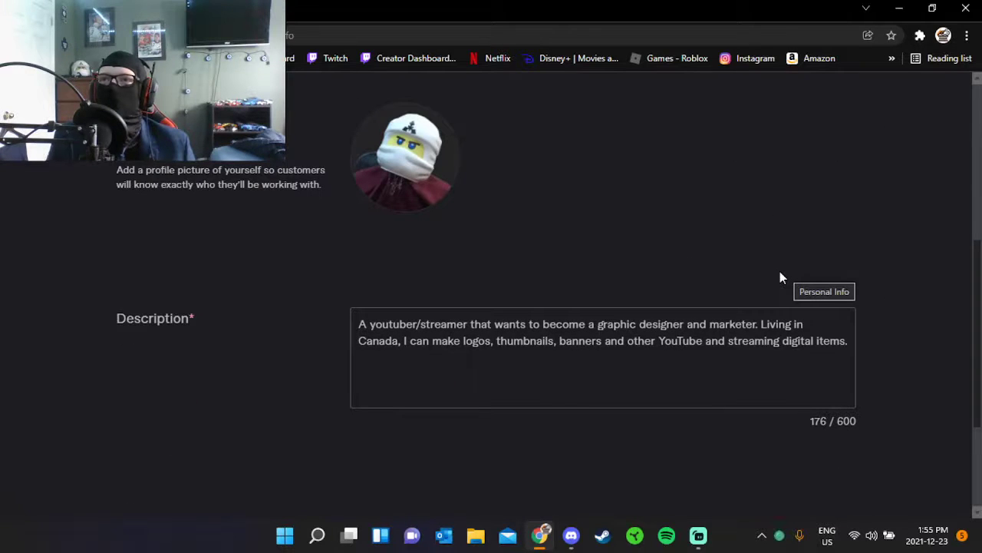
scroll(775, 274, down, 2)
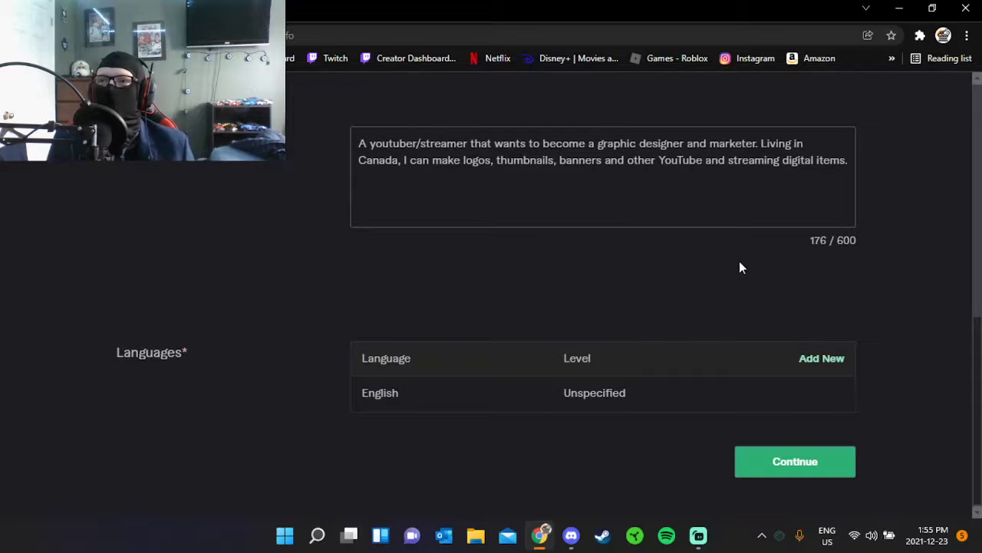